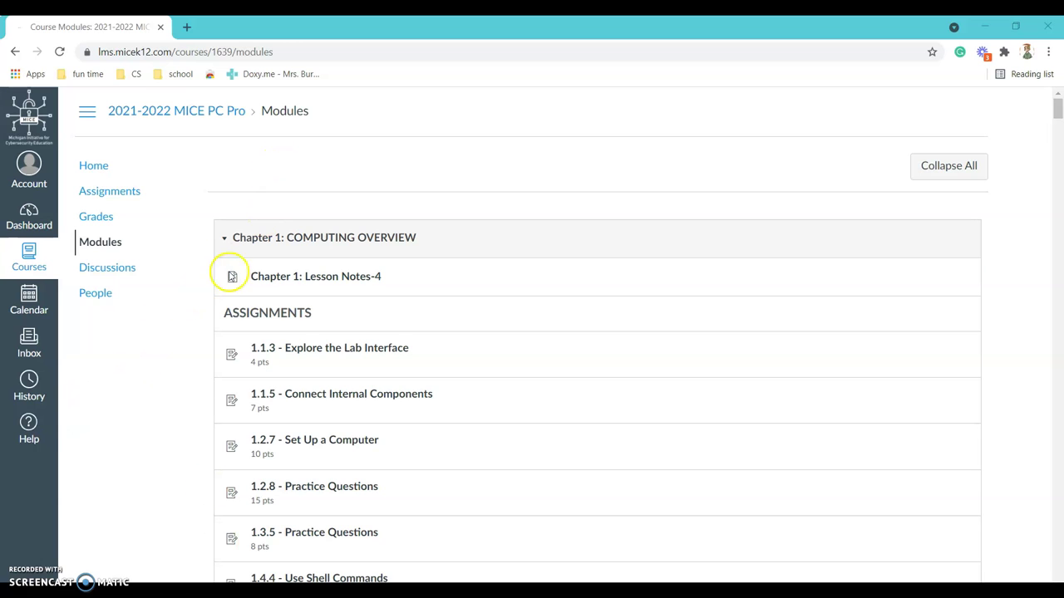
# Step: Browse the Canvas course modules and open the Chapter 1: Lesson Notes-4 page
pyautogui.scroll(-1, 190, 320)
pyautogui.scroll(-20, 190, 320)
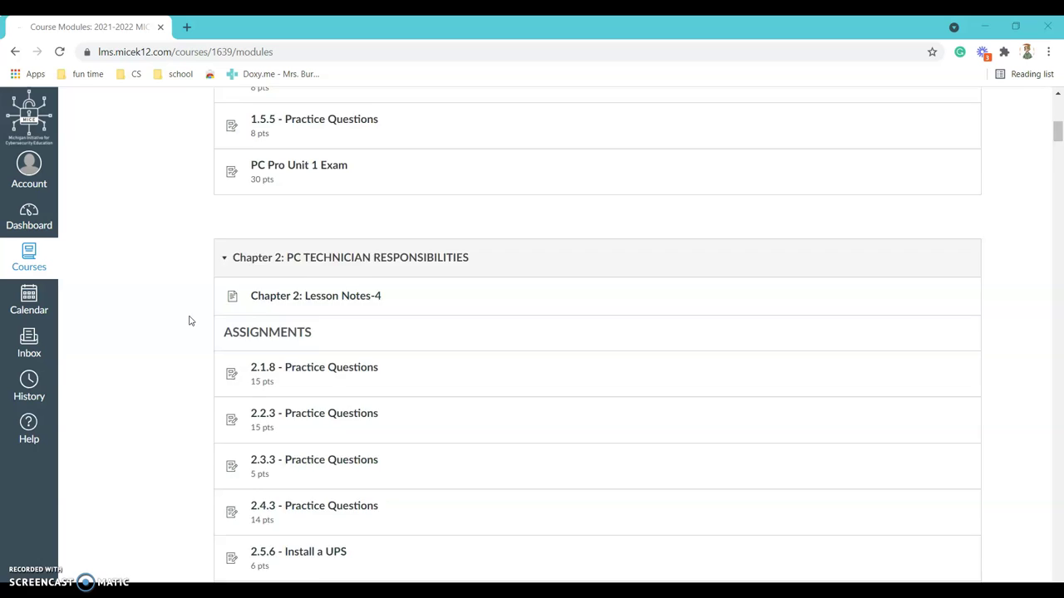
pyautogui.scroll(-20, 190, 321)
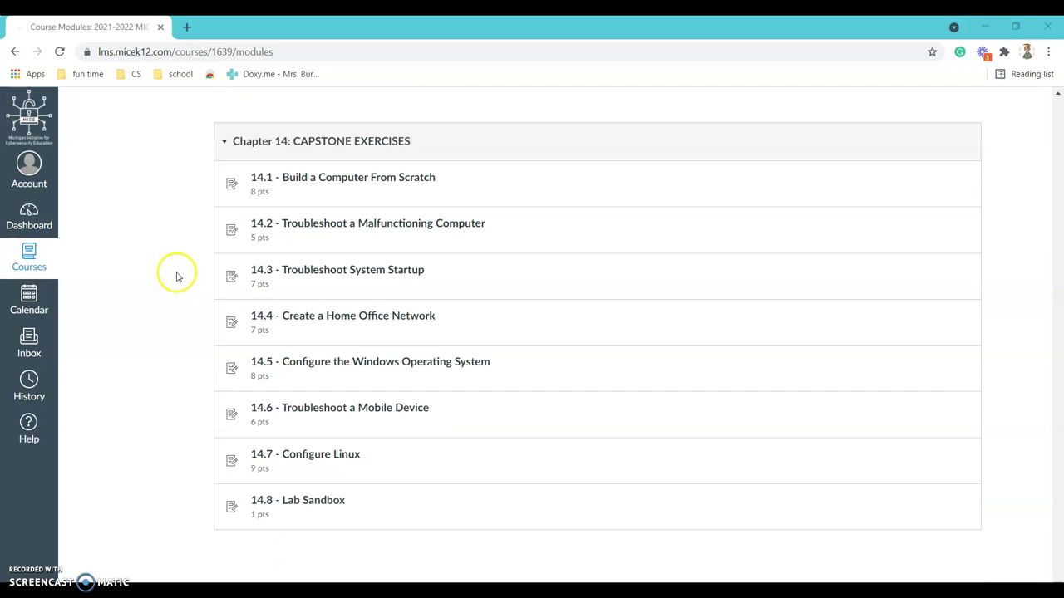
pyautogui.scroll(12, 181, 248)
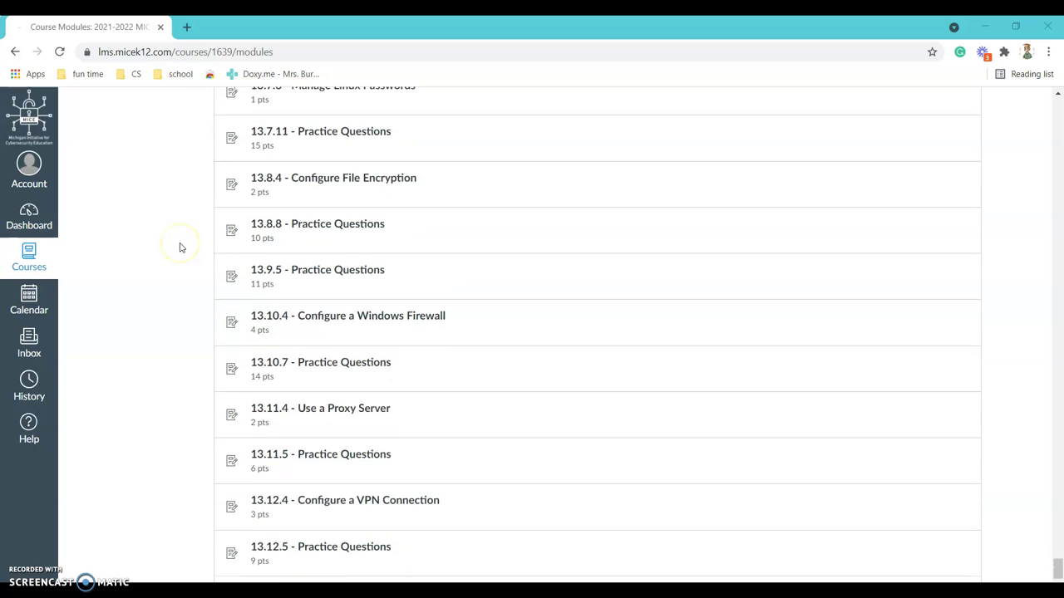
pyautogui.scroll(20, 180, 248)
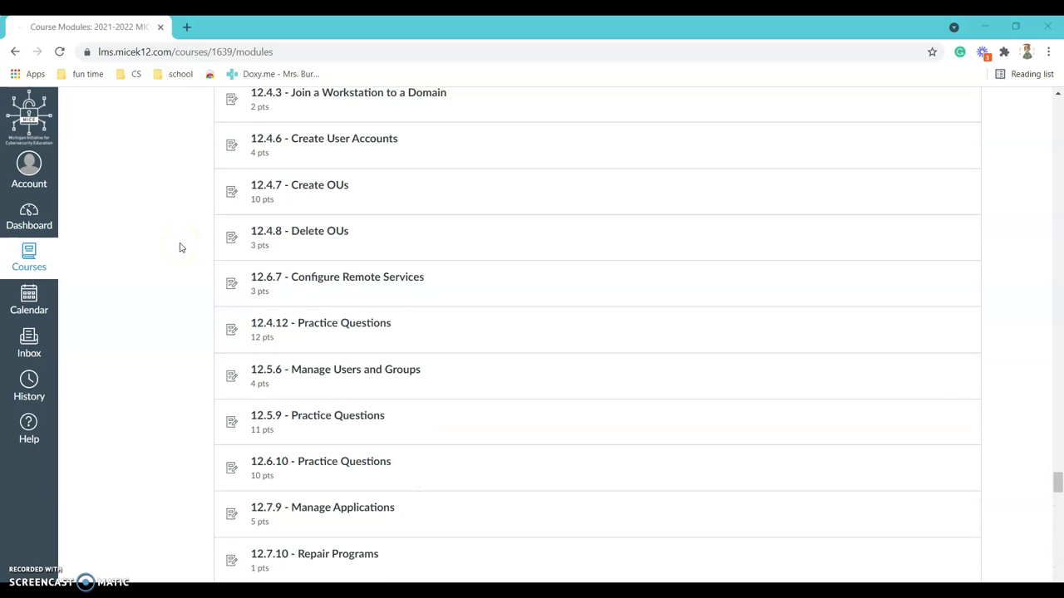
pyautogui.scroll(20, 180, 247)
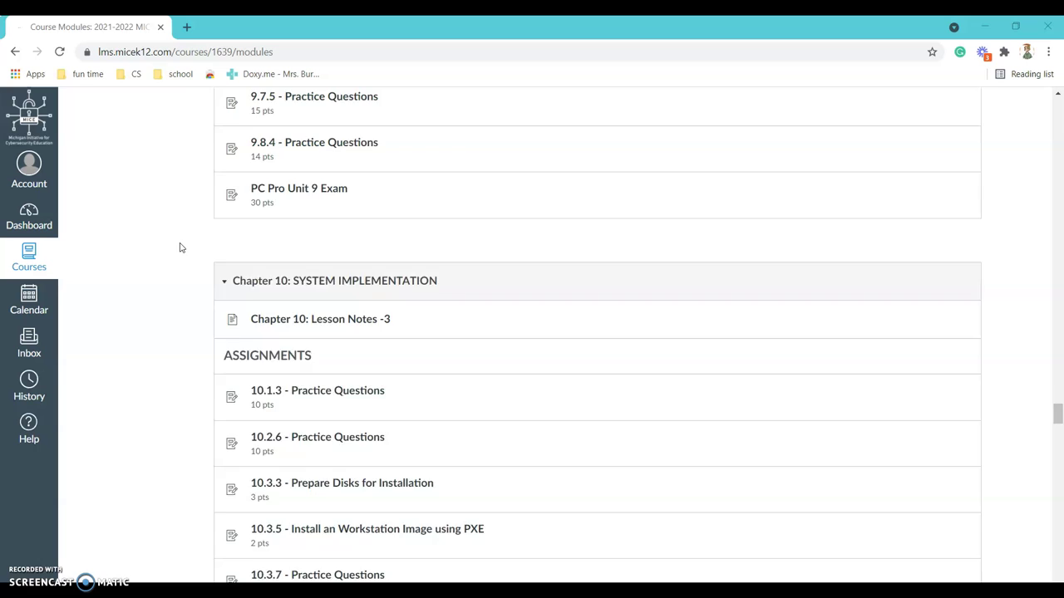
pyautogui.scroll(20, 180, 248)
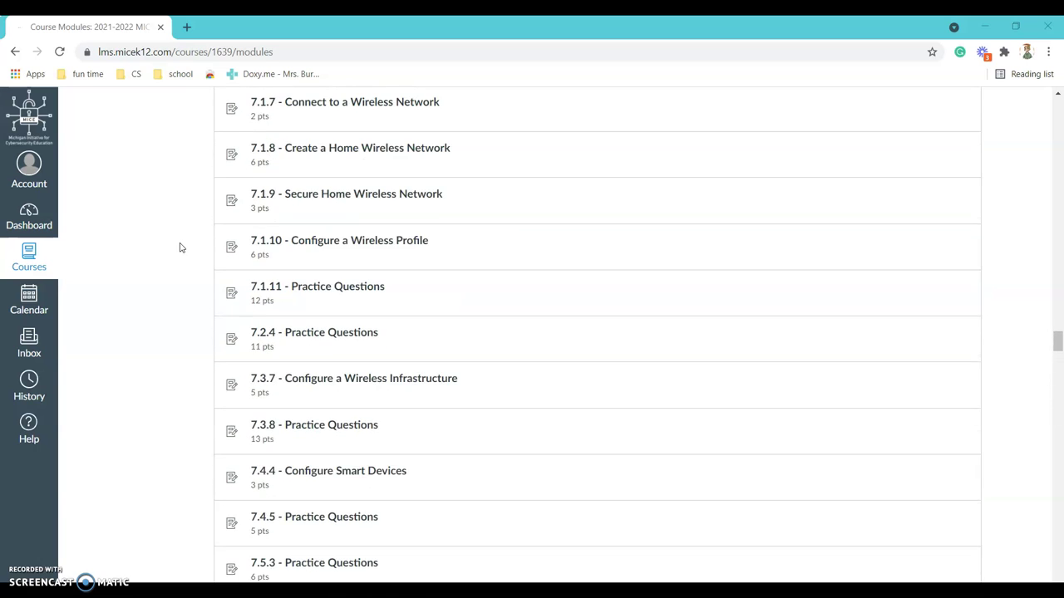
pyautogui.scroll(20, 180, 248)
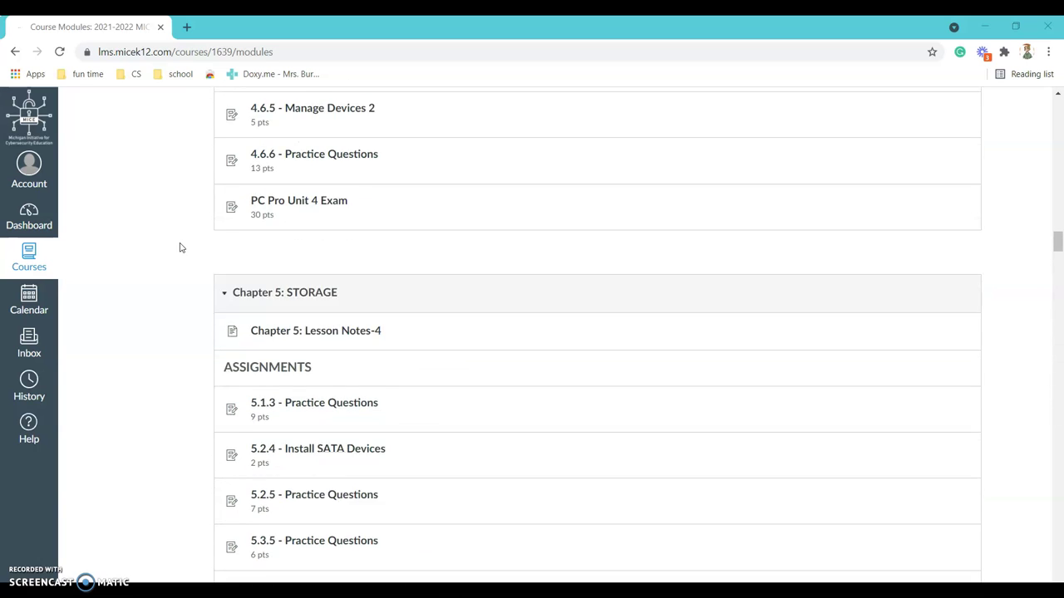
pyautogui.scroll(20, 180, 248)
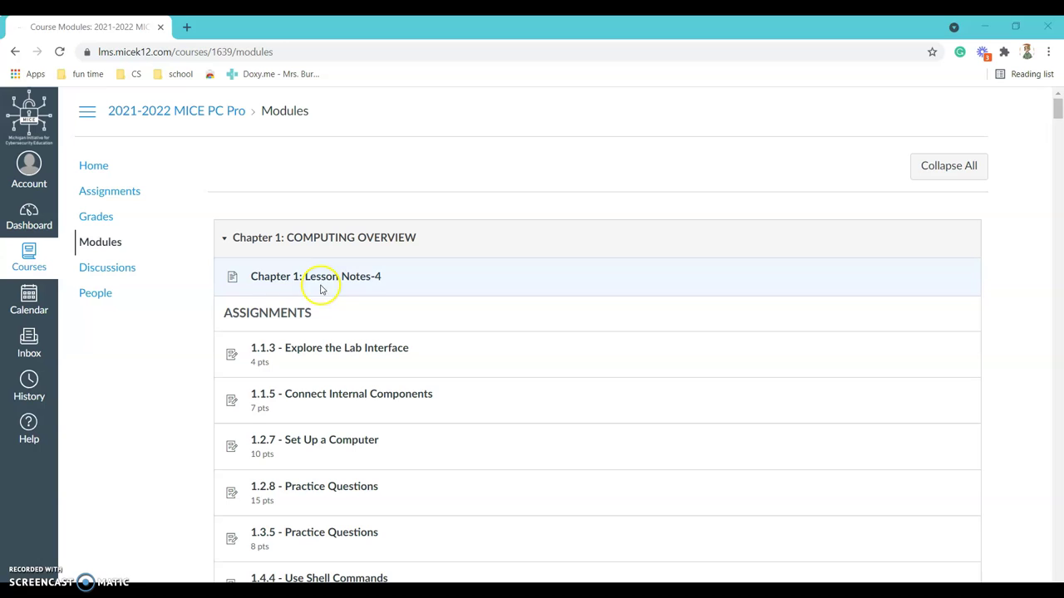
pyautogui.click(322, 283)
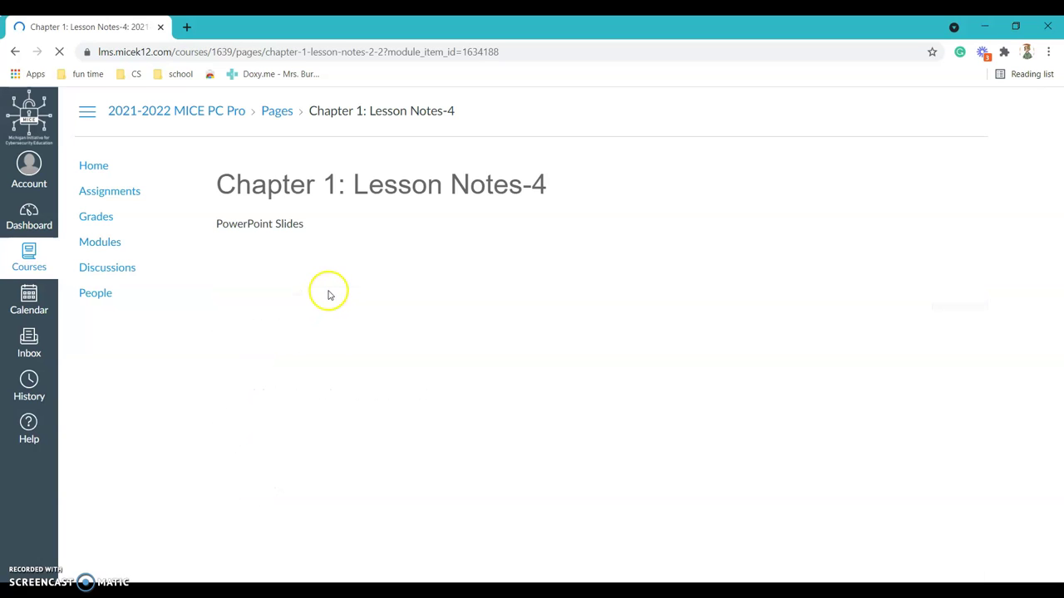
# Step: Move on to the 1.1.3 Explore the Lab Interface assignment and launch TestOut LabSim
pyautogui.click(953, 287)
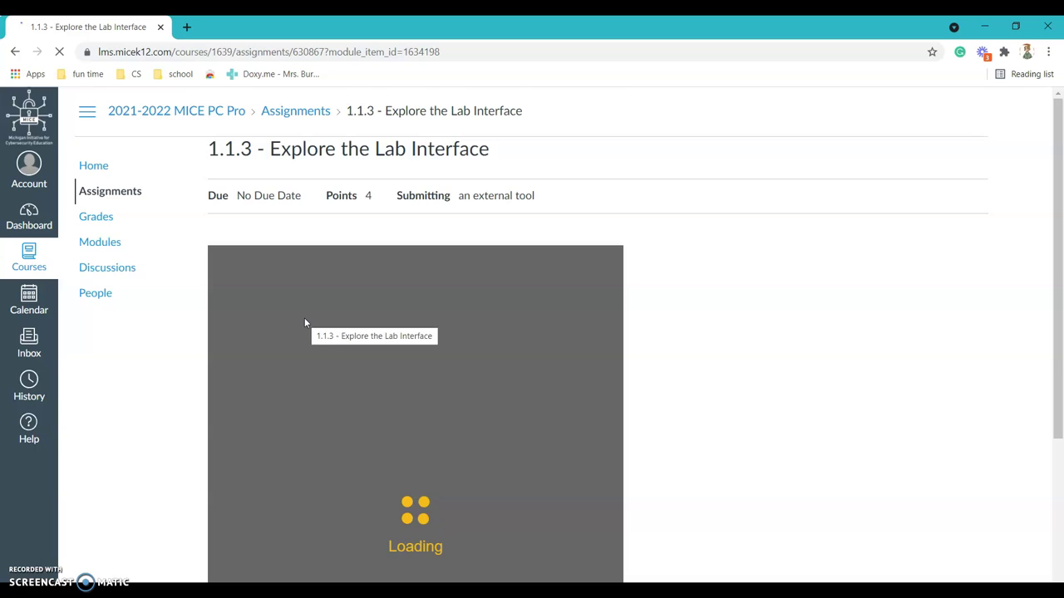
pyautogui.scroll(-3, 304, 322)
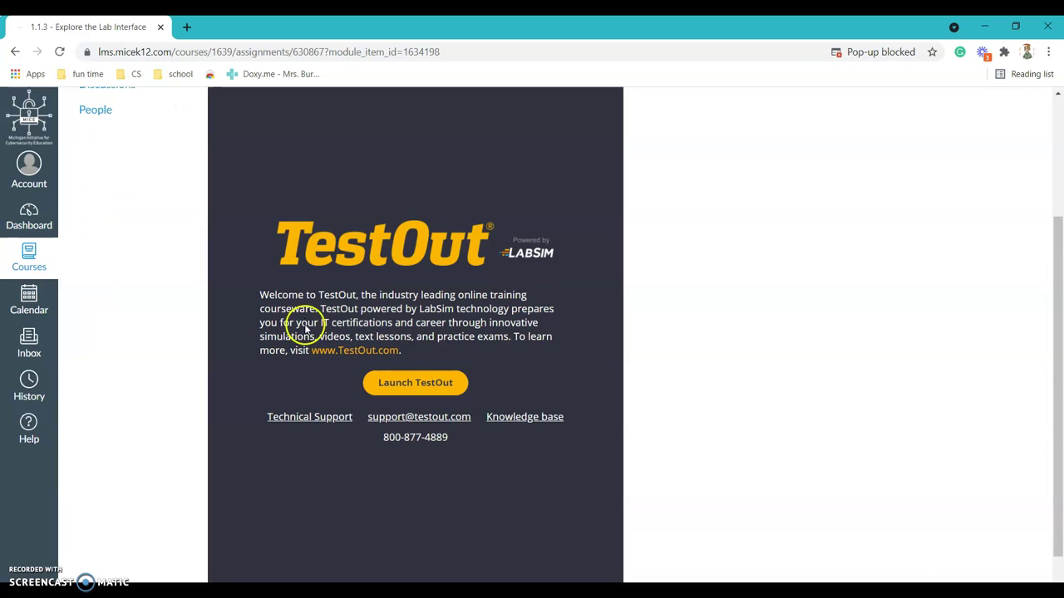
pyautogui.click(399, 382)
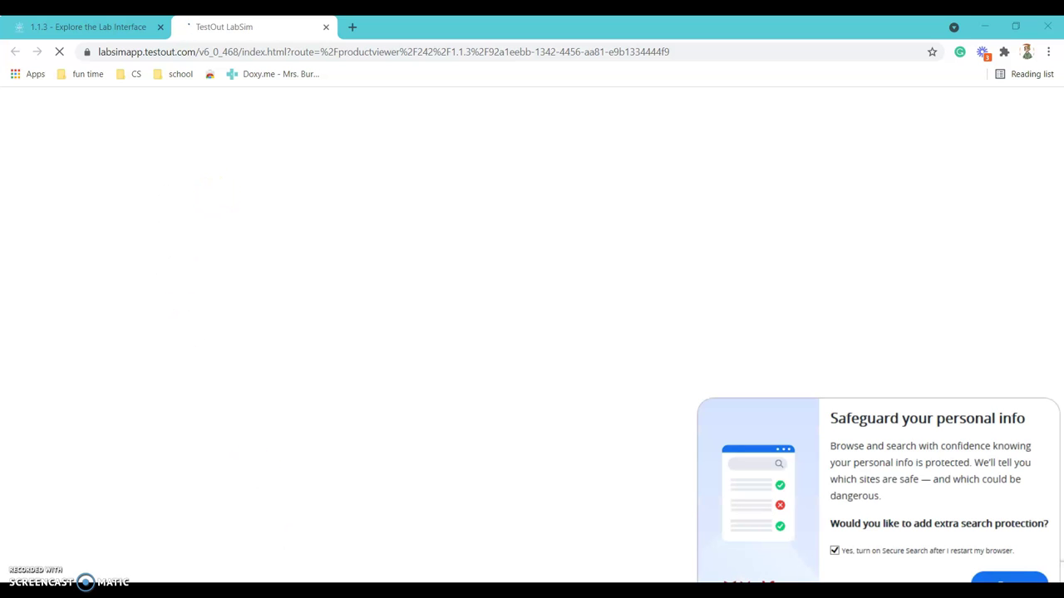
# Step: Dismiss the search protection popup and step back through the lessons to the PC Pro Table of Contents
pyautogui.moveTo(565, 577)
pyautogui.click(589, 493)
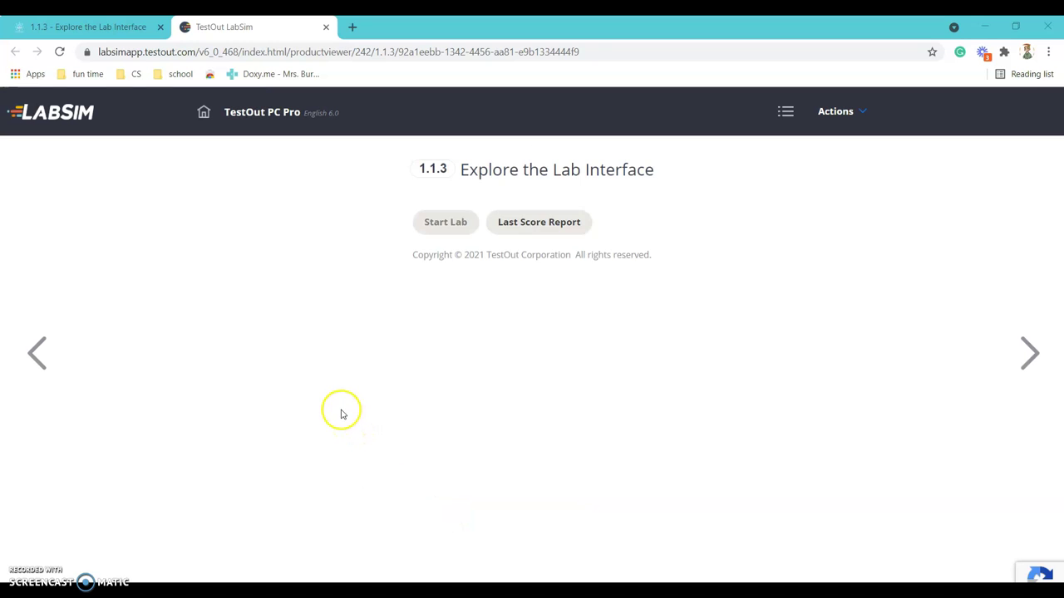
pyautogui.click(35, 352)
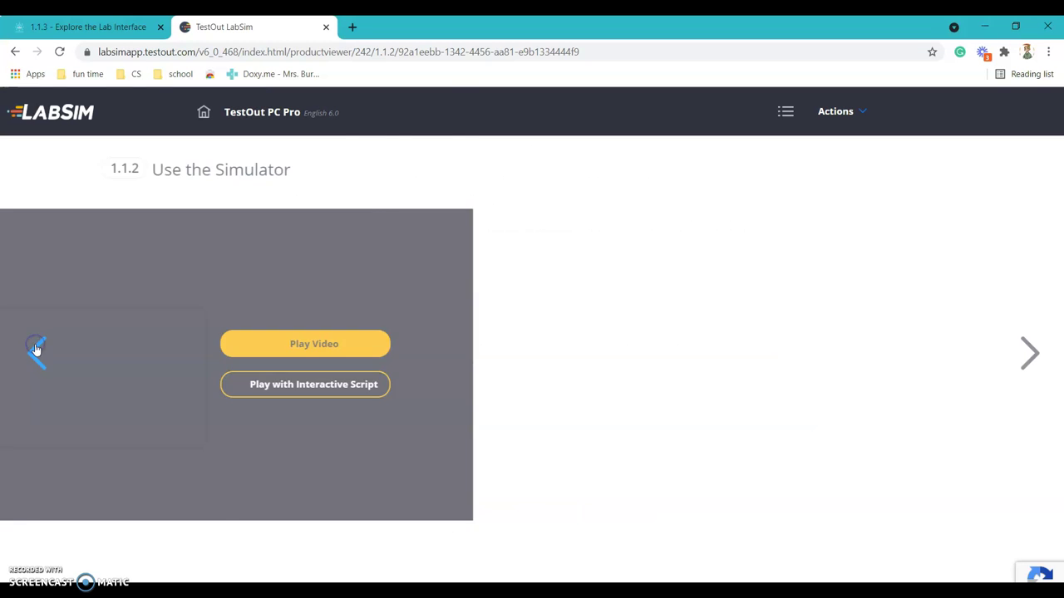
pyautogui.click(36, 351)
pyautogui.click(35, 351)
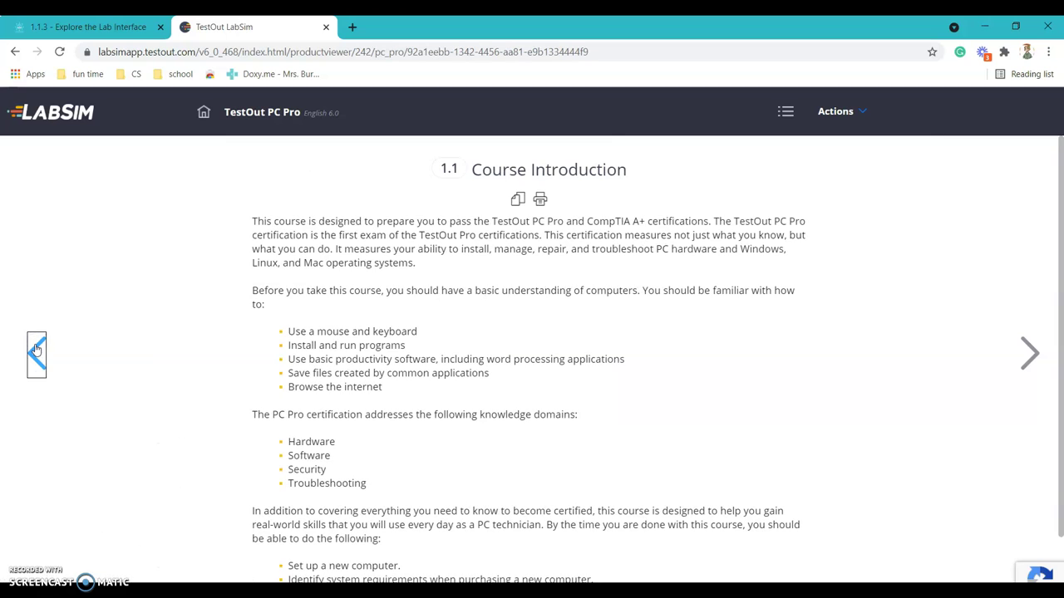
pyautogui.click(36, 351)
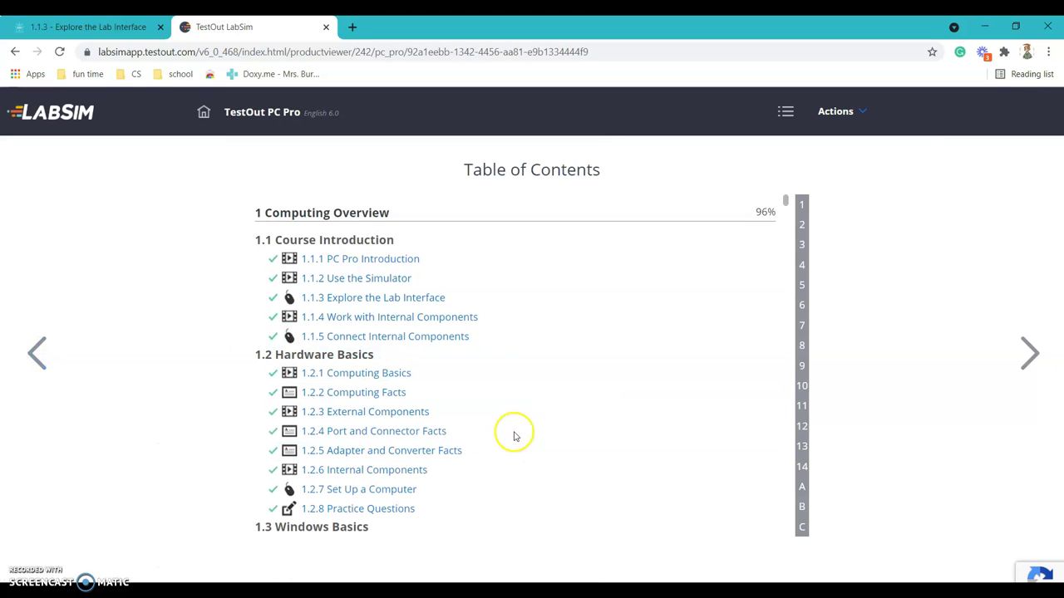
# Step: Scroll through the chapter 1 and 2 items to check which are complete
pyautogui.scroll(-3, 554, 324)
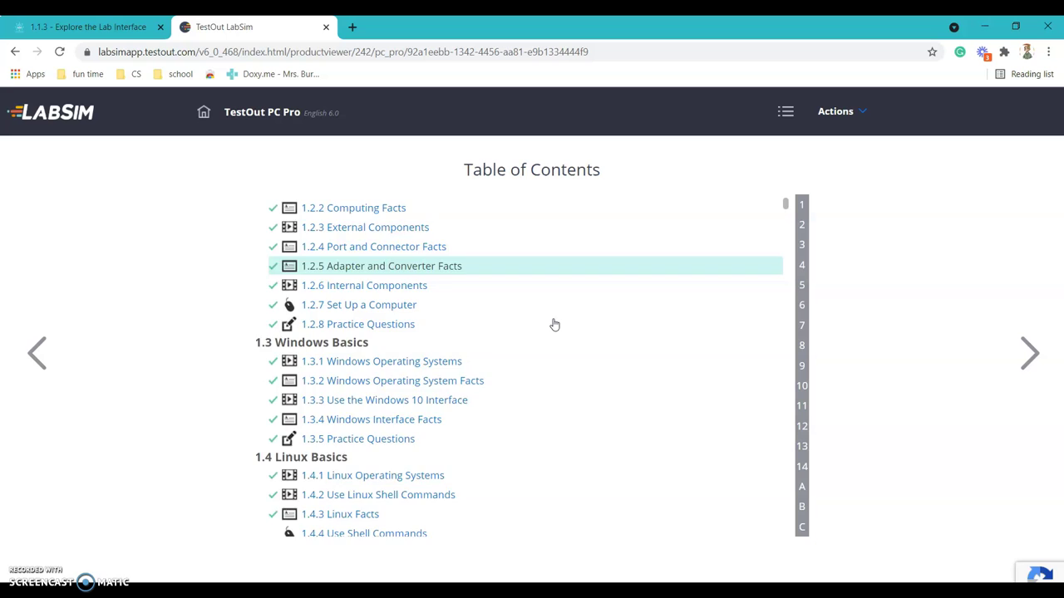
pyautogui.scroll(-12, 554, 324)
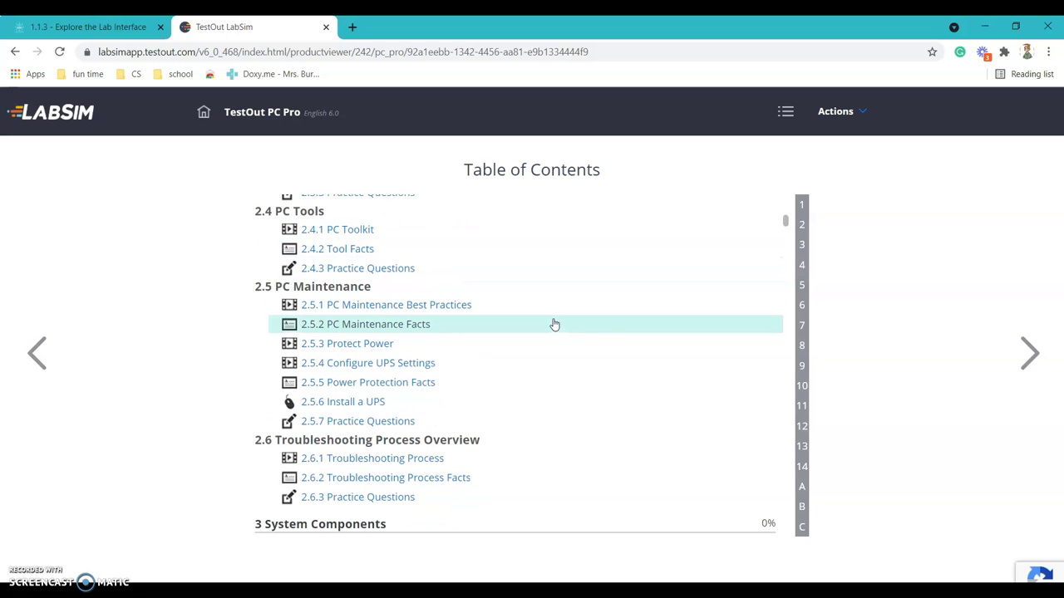
pyautogui.scroll(10, 555, 324)
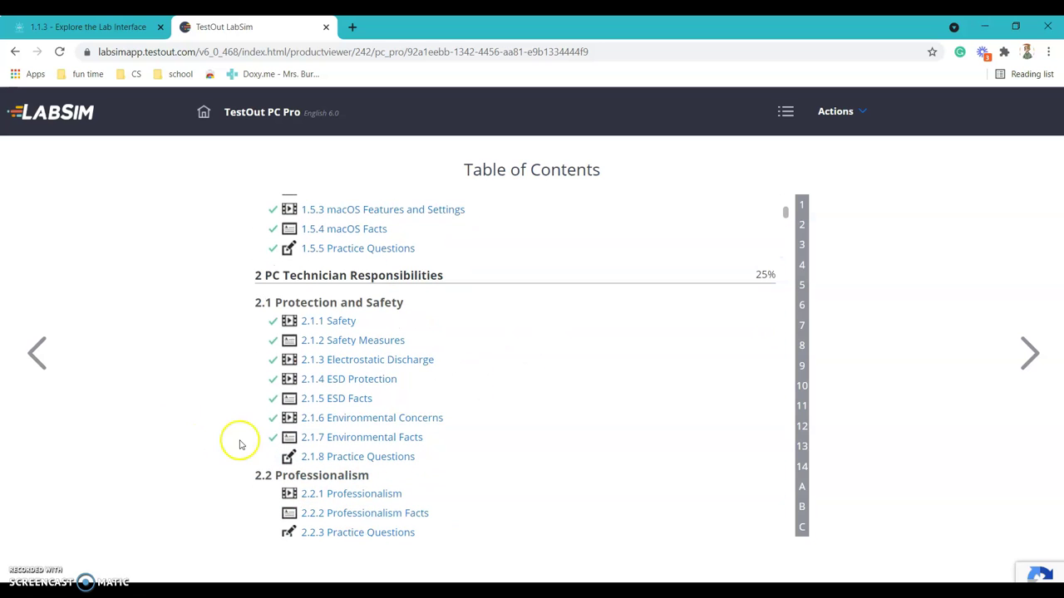
pyautogui.scroll(5, 268, 333)
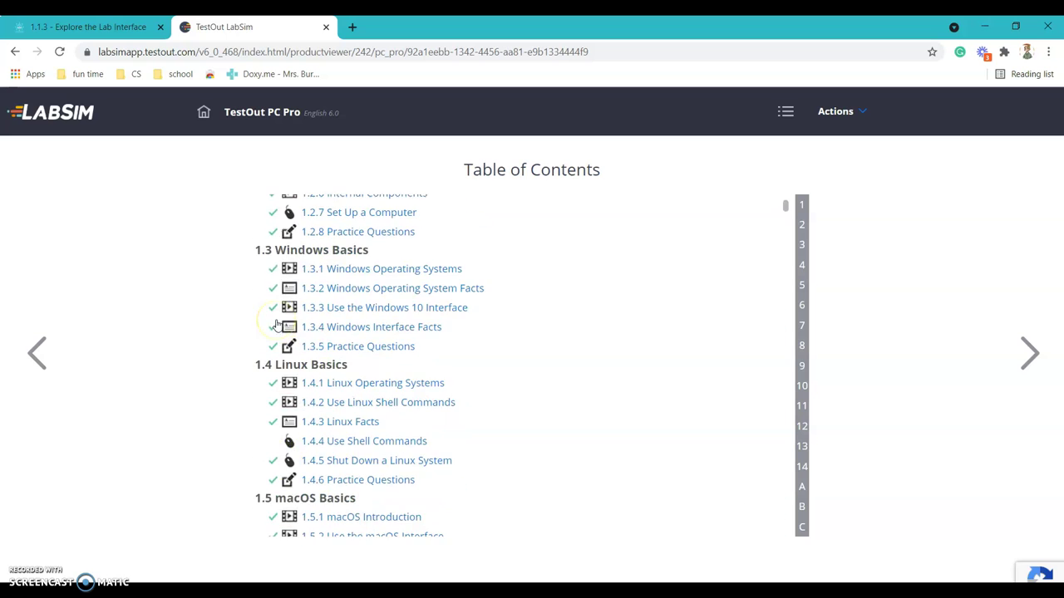
pyautogui.scroll(4, 274, 322)
pyautogui.scroll(-3, 274, 322)
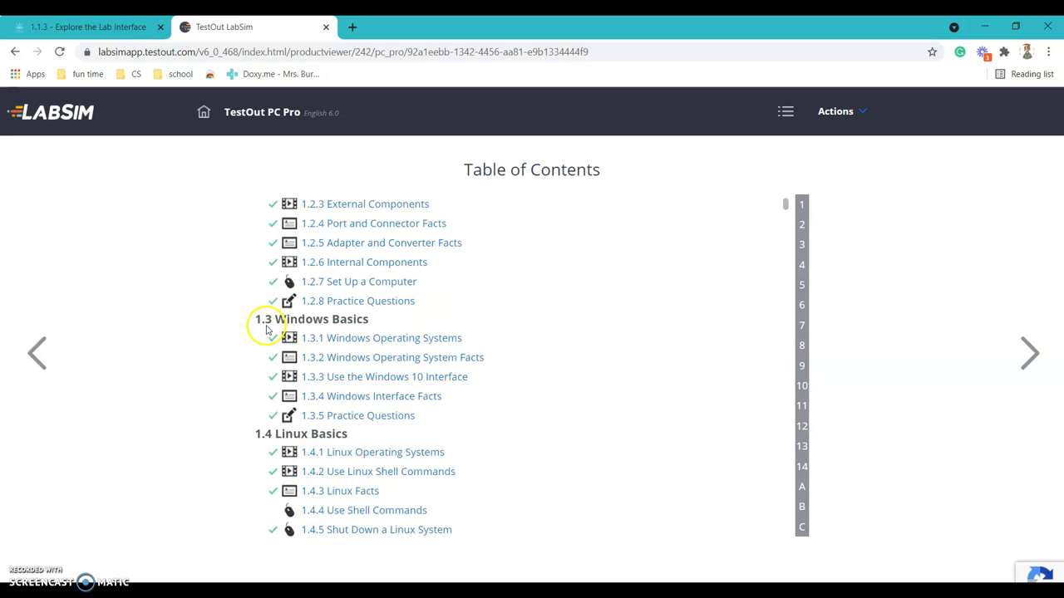
pyautogui.scroll(-3, 267, 330)
pyautogui.scroll(-2, 266, 329)
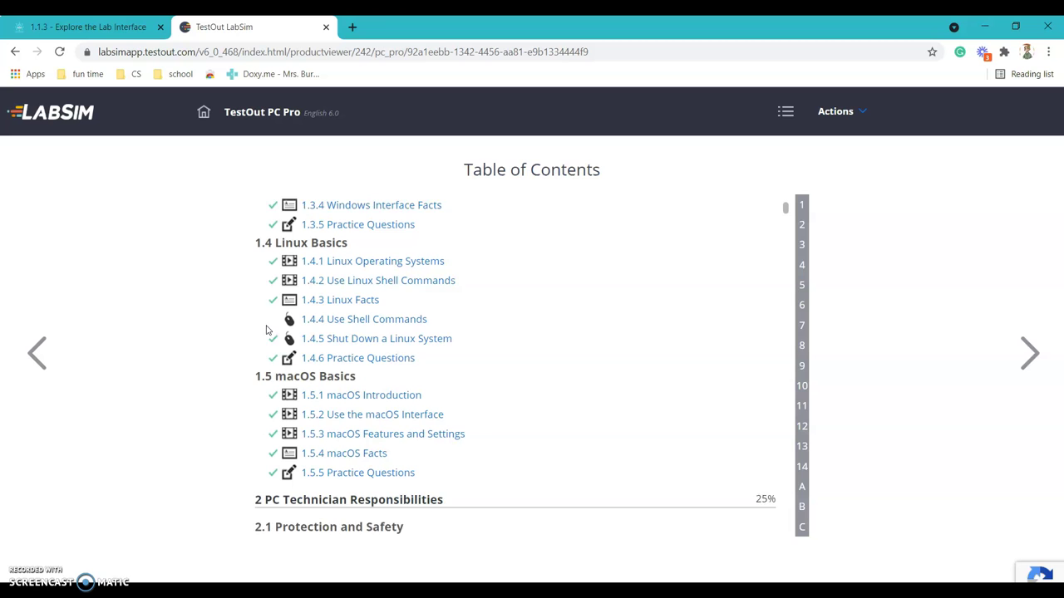
pyautogui.scroll(8, 274, 334)
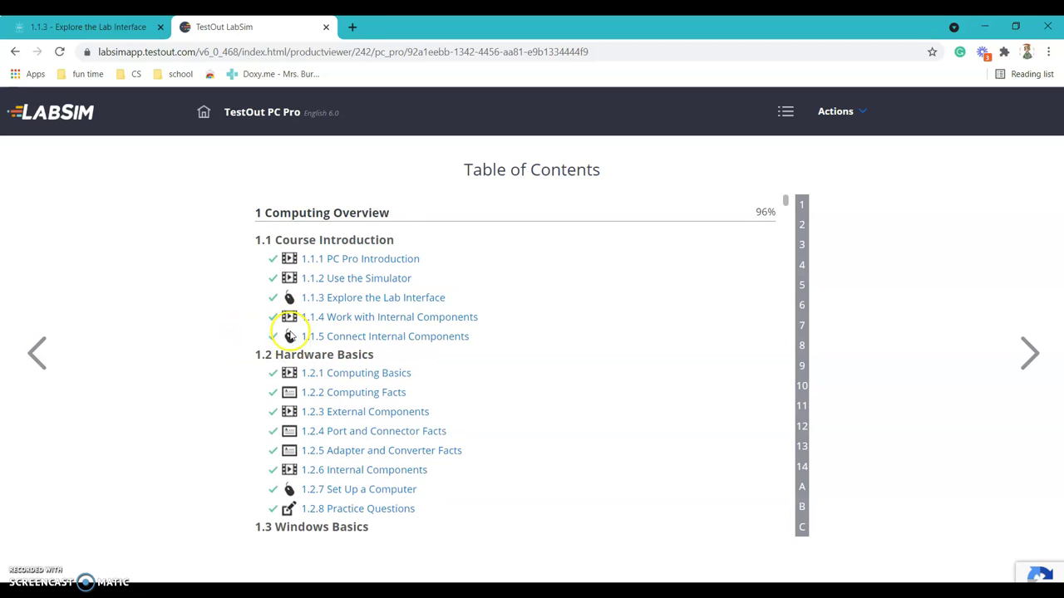
# Step: Advance through 1.1 Course Introduction, 1.1.1 PC Pro Introduction and 1.1.2 Use the Simulator to 1.1.3 Explore the Lab Interface
pyautogui.click(1031, 355)
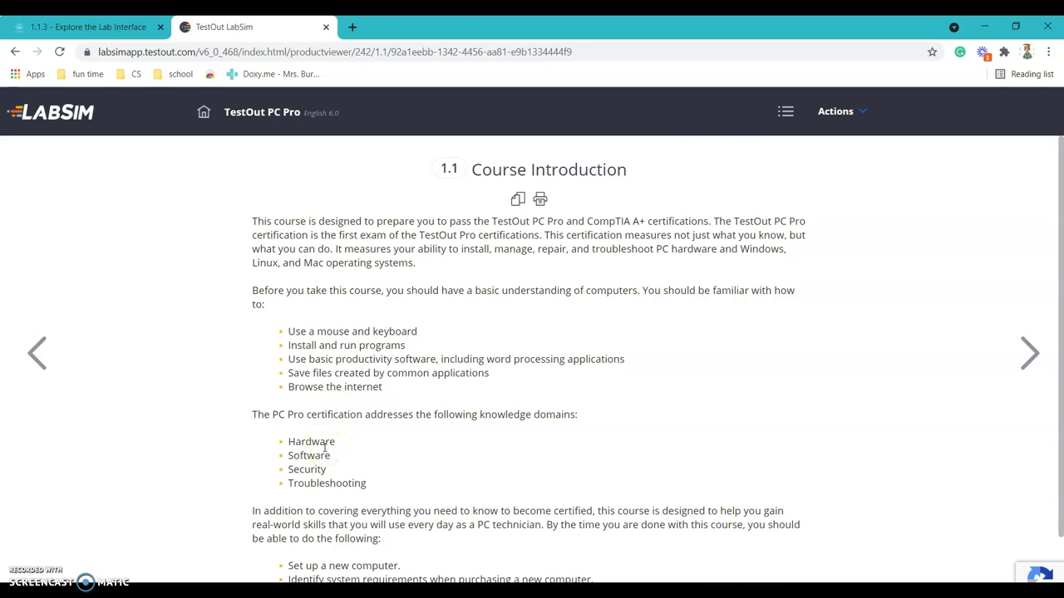
pyautogui.scroll(-1, 325, 447)
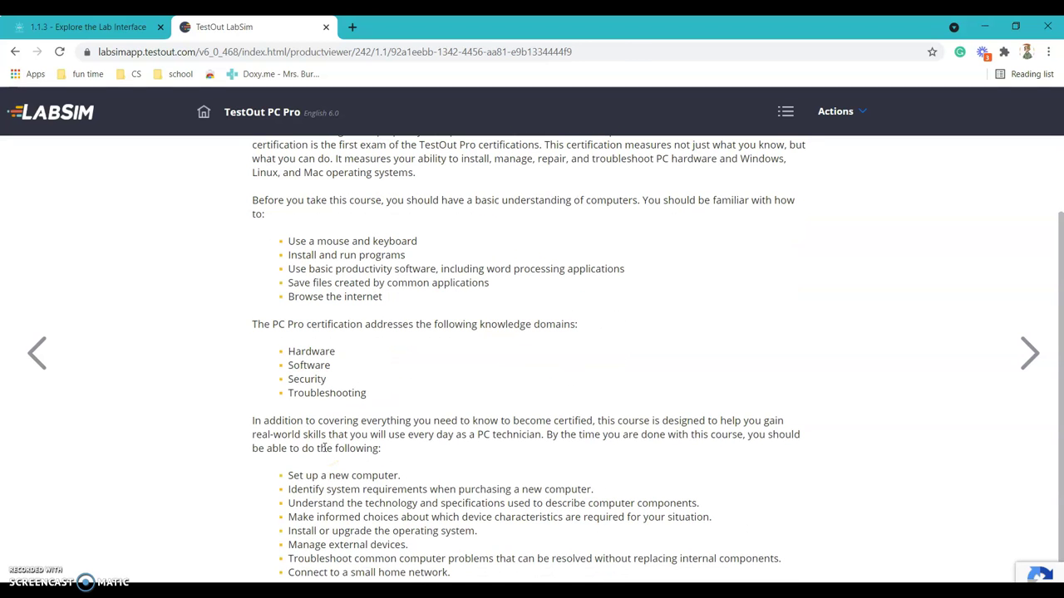
pyautogui.click(1028, 353)
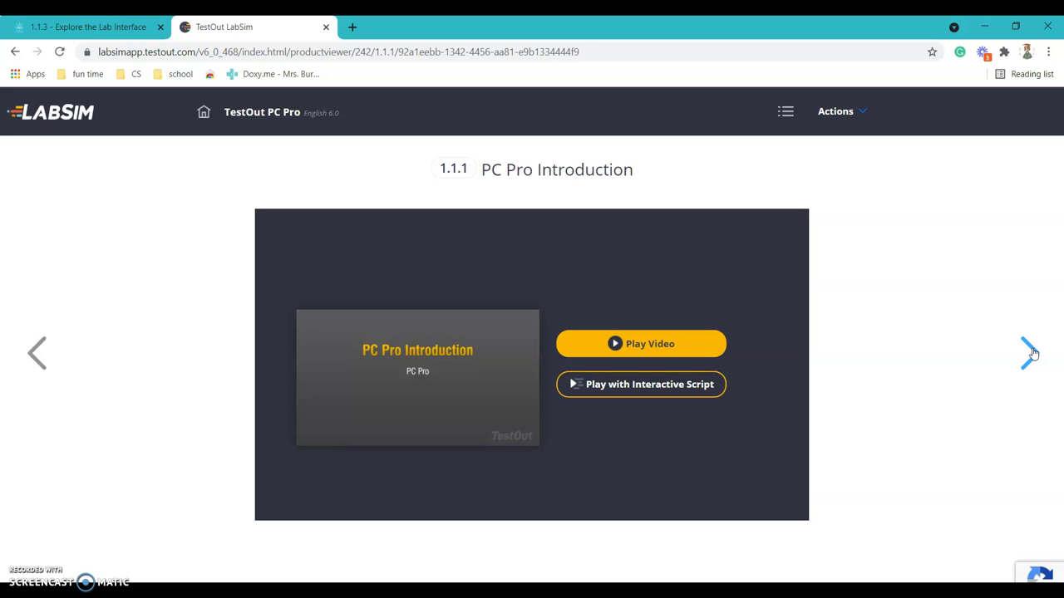
pyautogui.click(1030, 350)
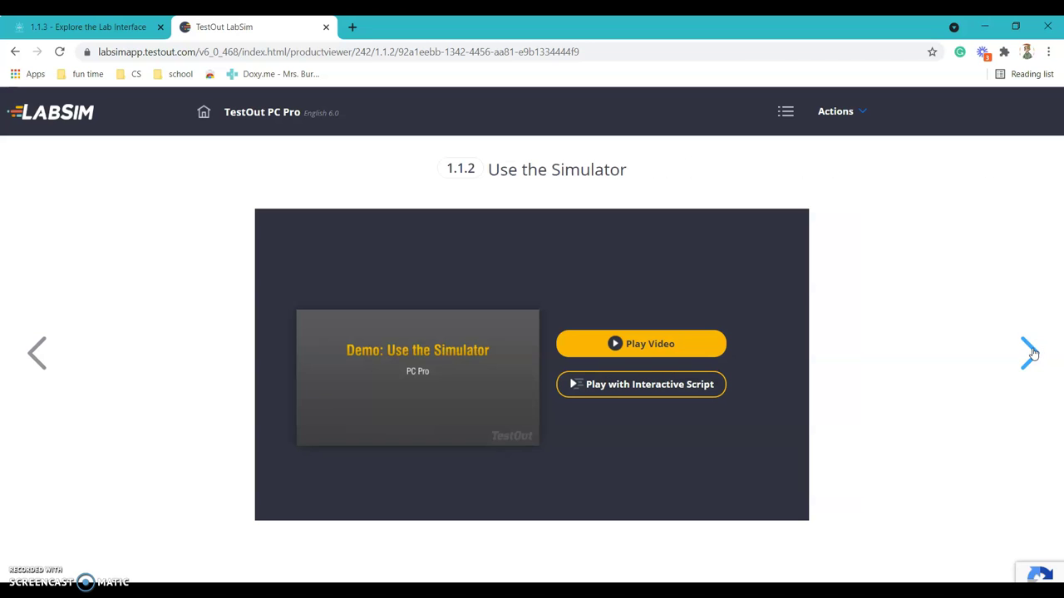
pyautogui.click(1031, 351)
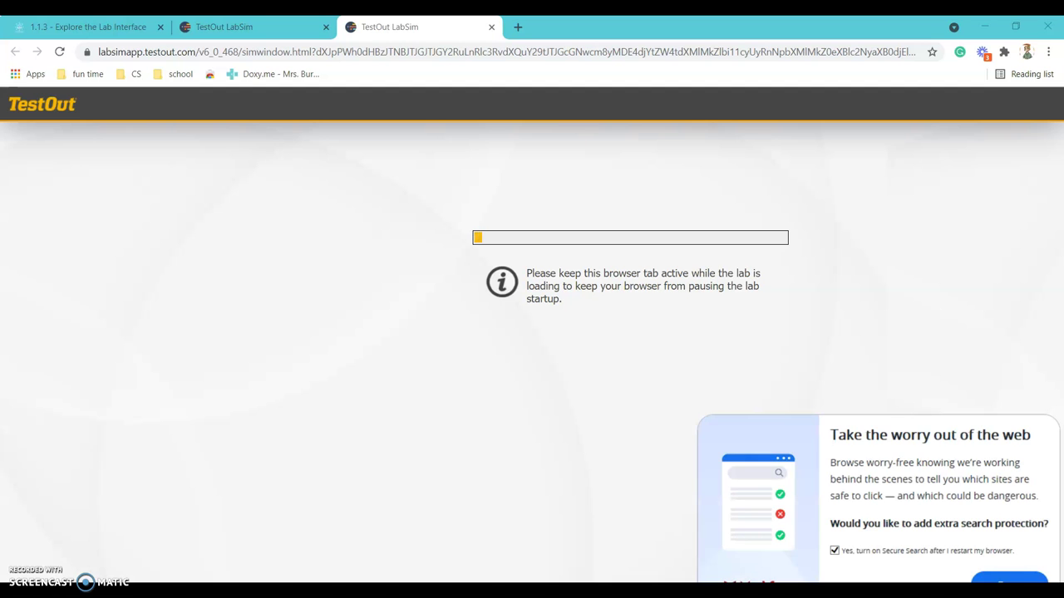
# Step: Close the browser security pop-up while the lab workspace loads
pyautogui.click(589, 490)
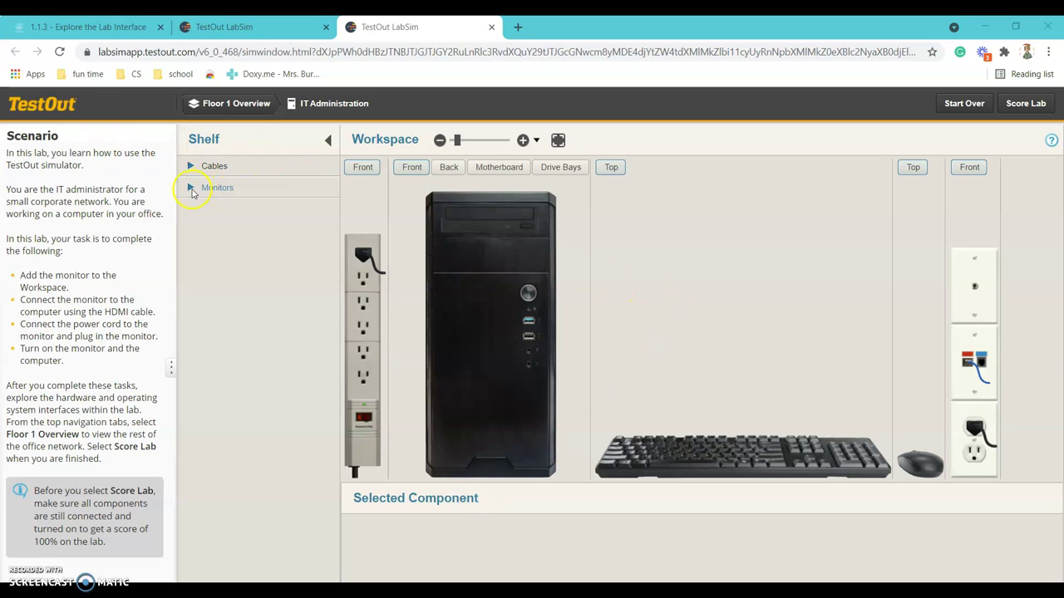
# Step: Place a Monitor from the shelf into the workspace, view its back ports, and expand Cables
pyautogui.click(192, 189)
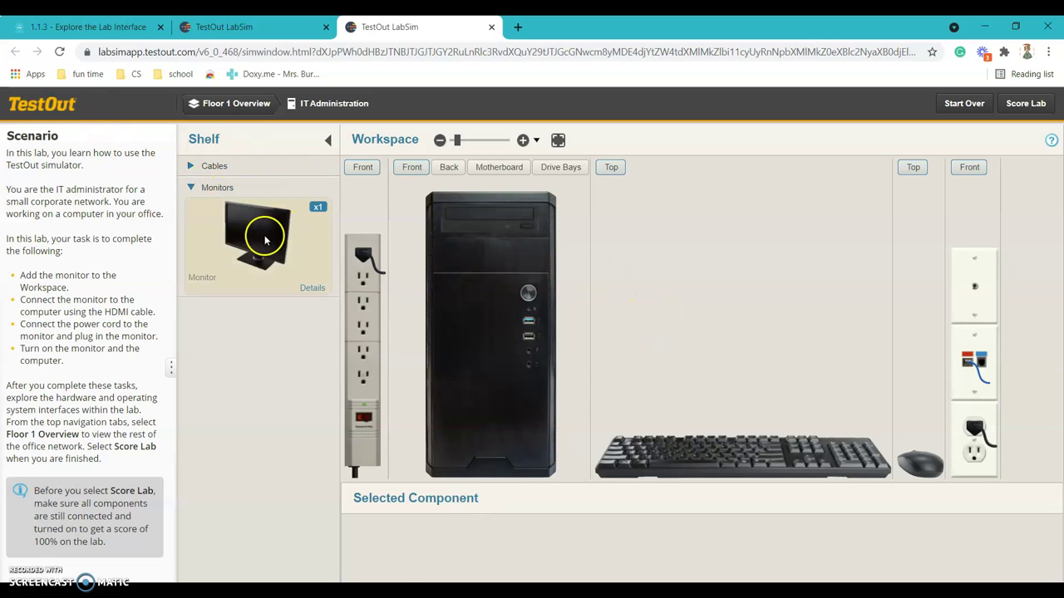
pyautogui.moveTo(265, 240); pyautogui.dragTo(593, 360)
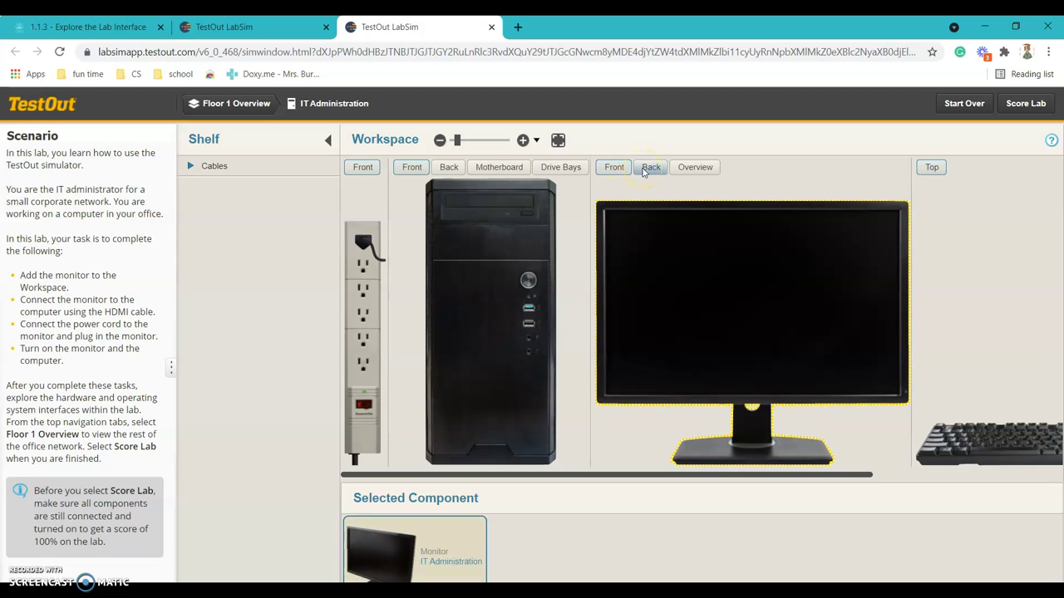
pyautogui.click(650, 167)
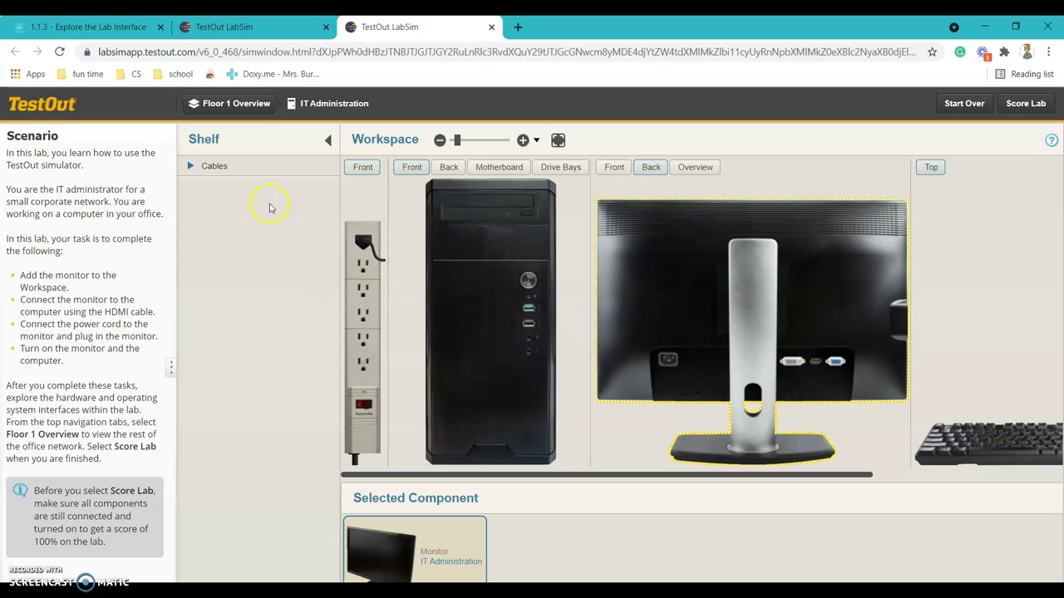
pyautogui.click(190, 167)
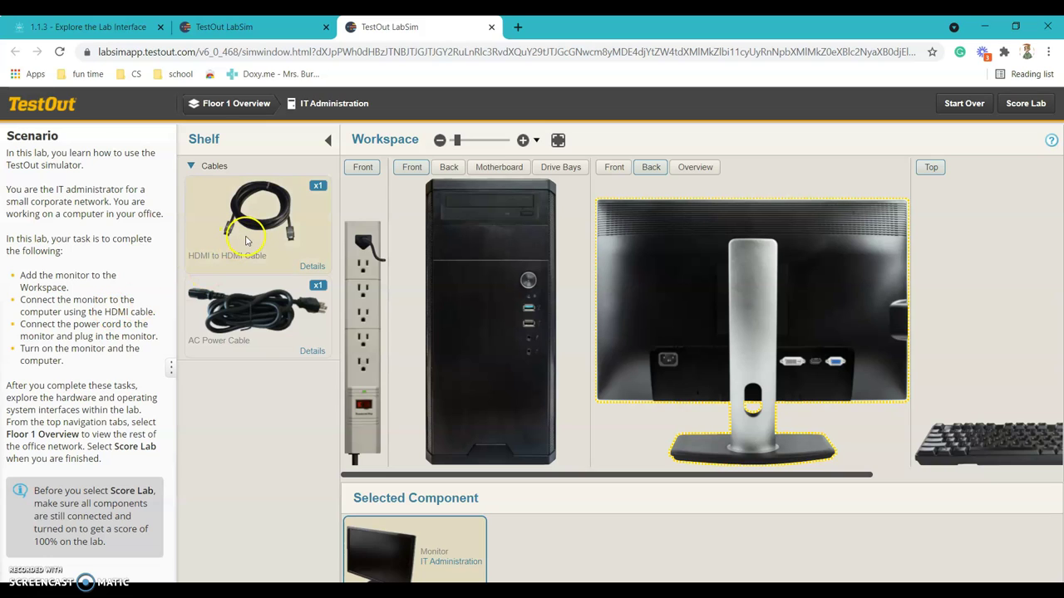
# Step: Connect the HDMI to HDMI Cable between the monitor's HDMI port and the computer's rear HDMI port
pyautogui.click(446, 166)
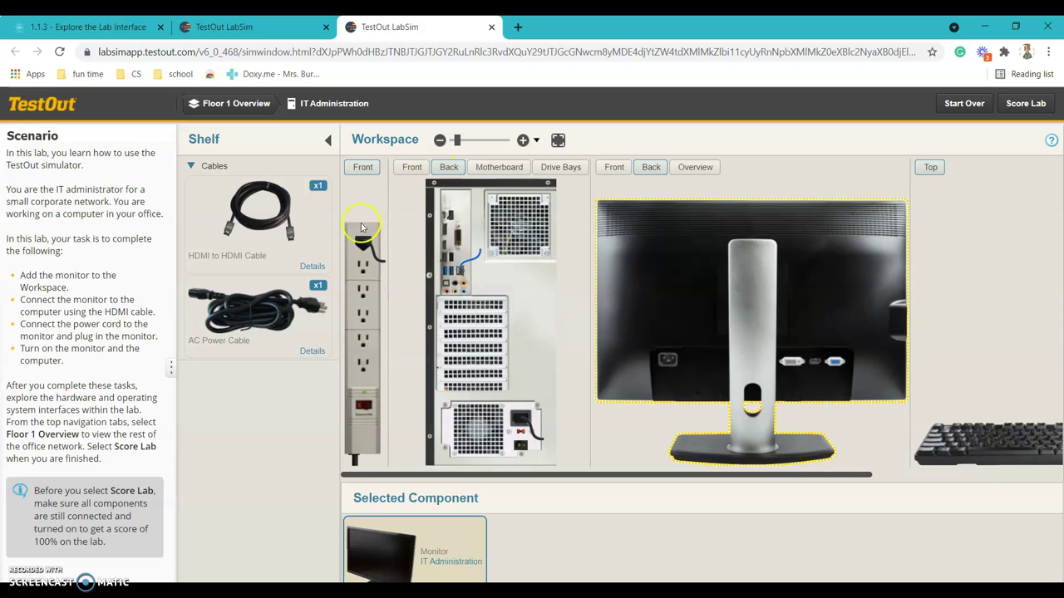
pyautogui.click(278, 229)
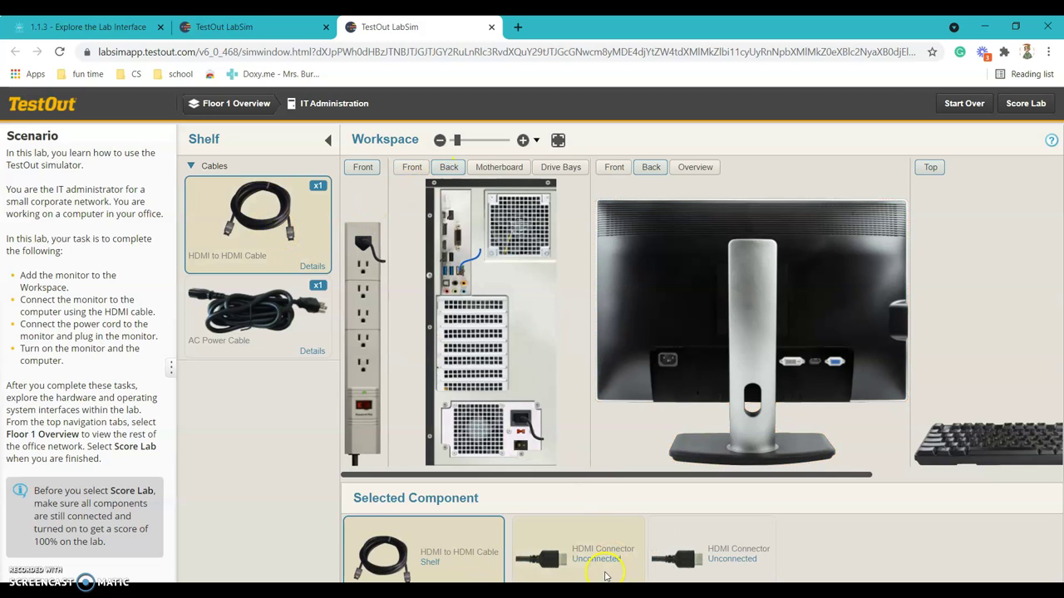
pyautogui.moveTo(600, 540); pyautogui.dragTo(447, 273)
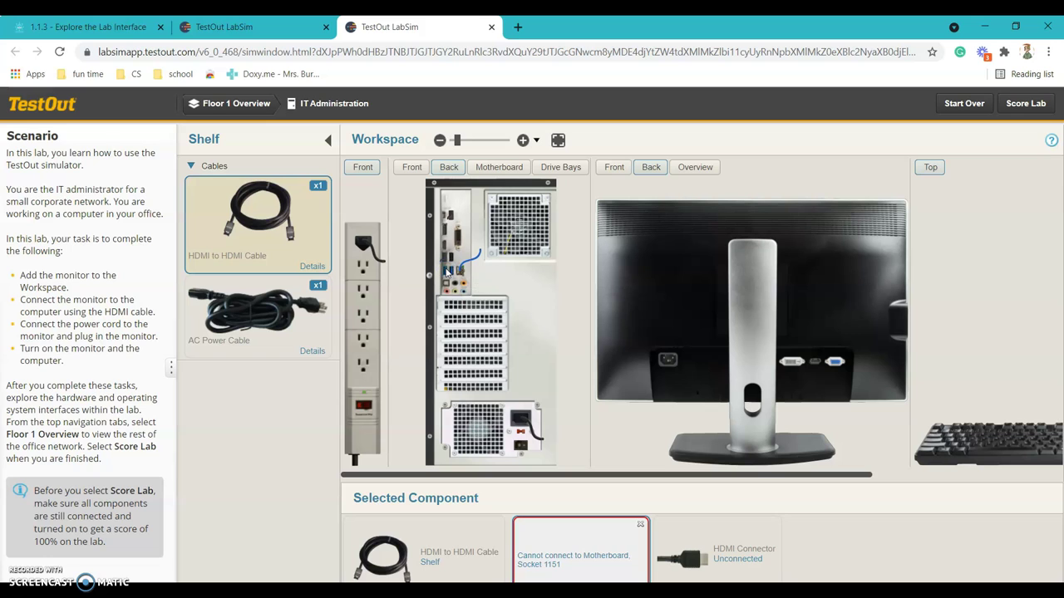
pyautogui.click(455, 270)
pyautogui.click(555, 554)
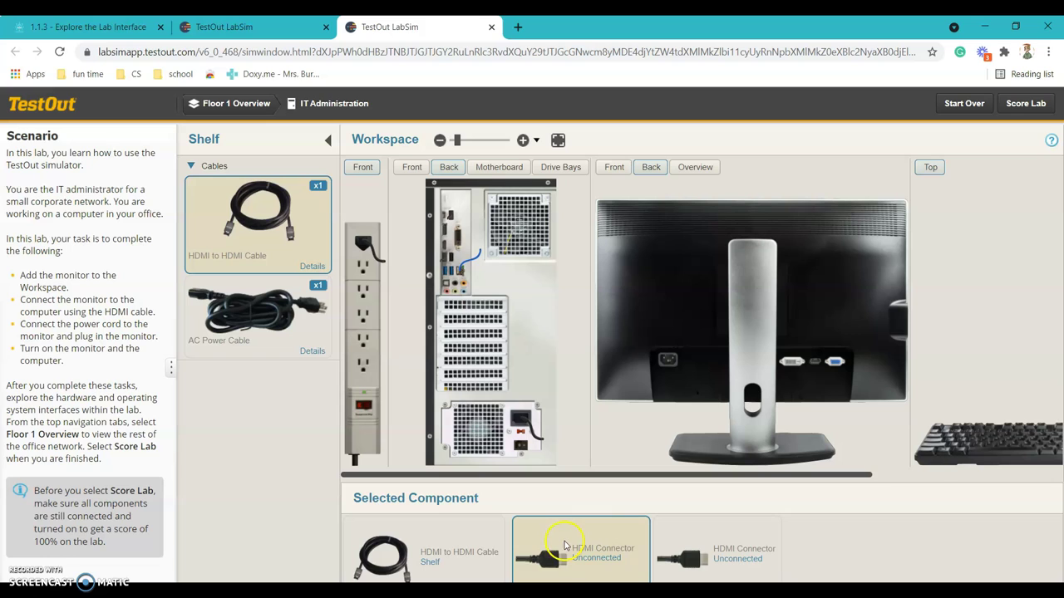
pyautogui.moveTo(580, 577); pyautogui.dragTo(451, 276)
pyautogui.moveTo(574, 545); pyautogui.dragTo(450, 260)
pyautogui.click(488, 426)
pyautogui.moveTo(685, 561); pyautogui.dragTo(815, 368)
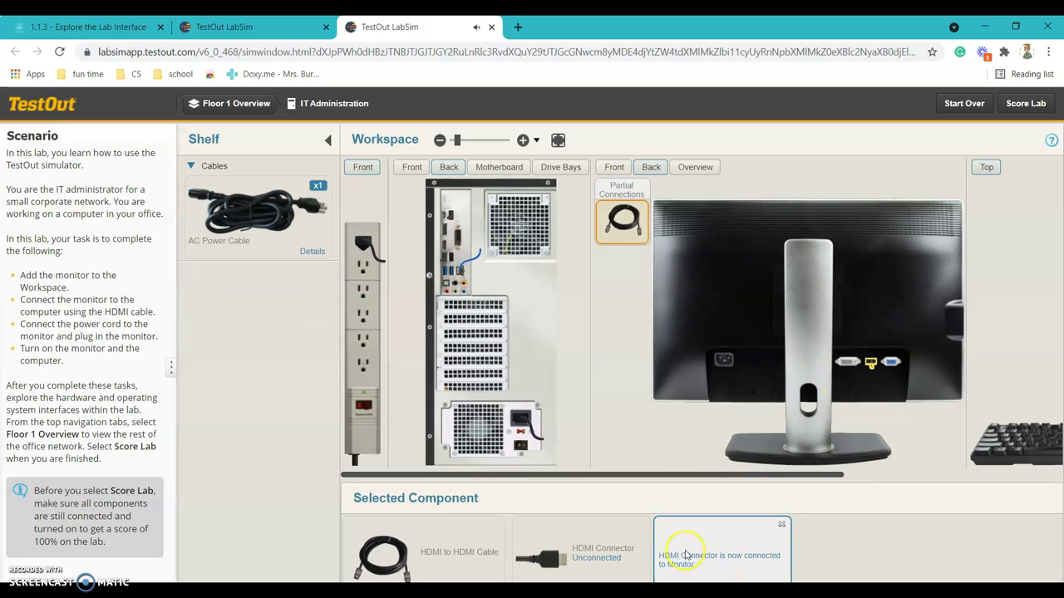
pyautogui.click(869, 364)
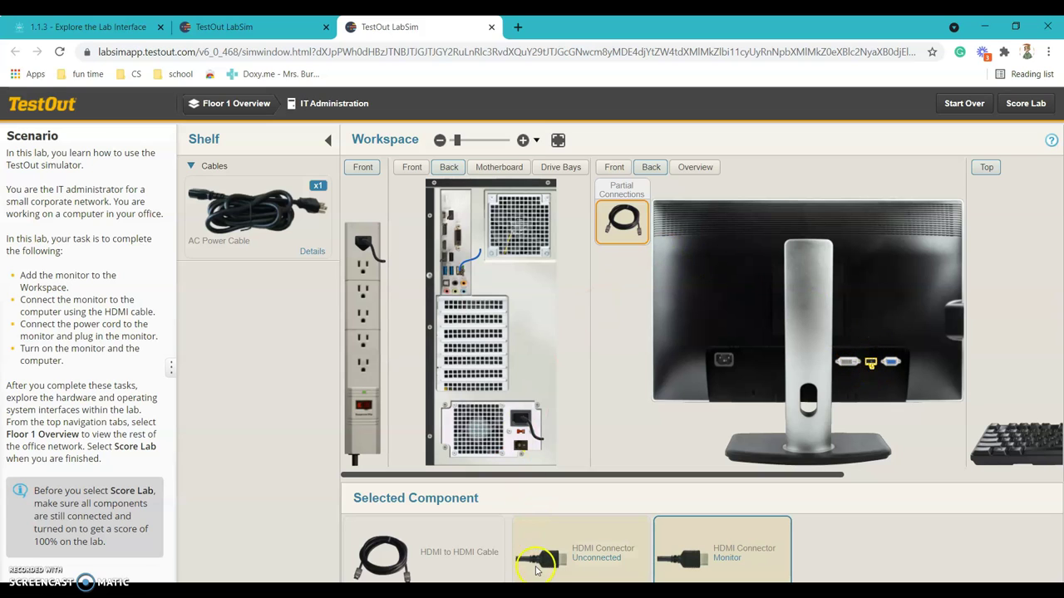
pyautogui.moveTo(559, 561); pyautogui.dragTo(444, 246)
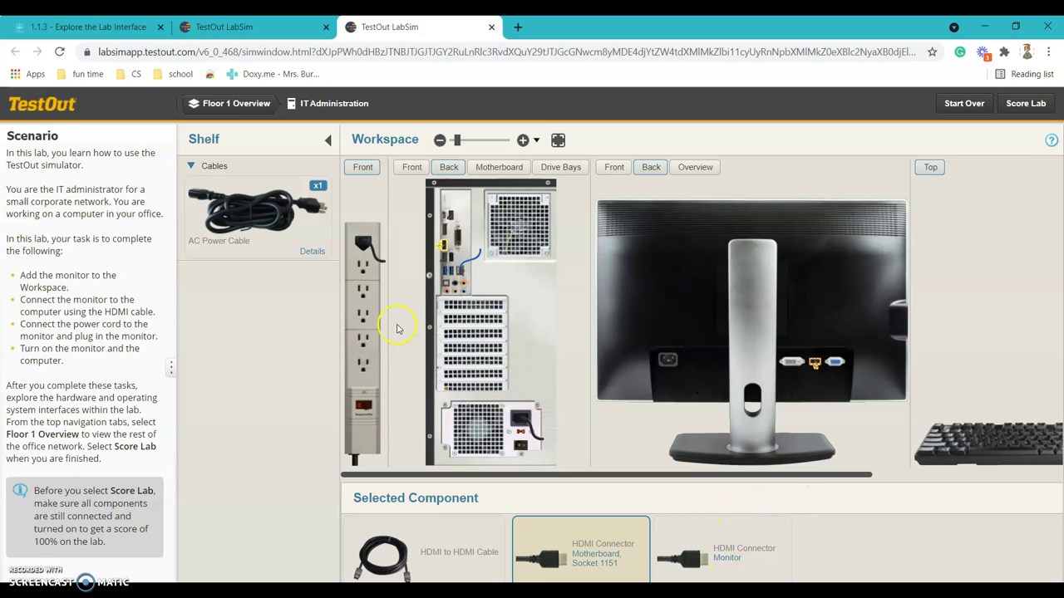
# Step: Run the AC Power Cable from the monitor's power port to the power strip's top outlet
pyautogui.click(283, 215)
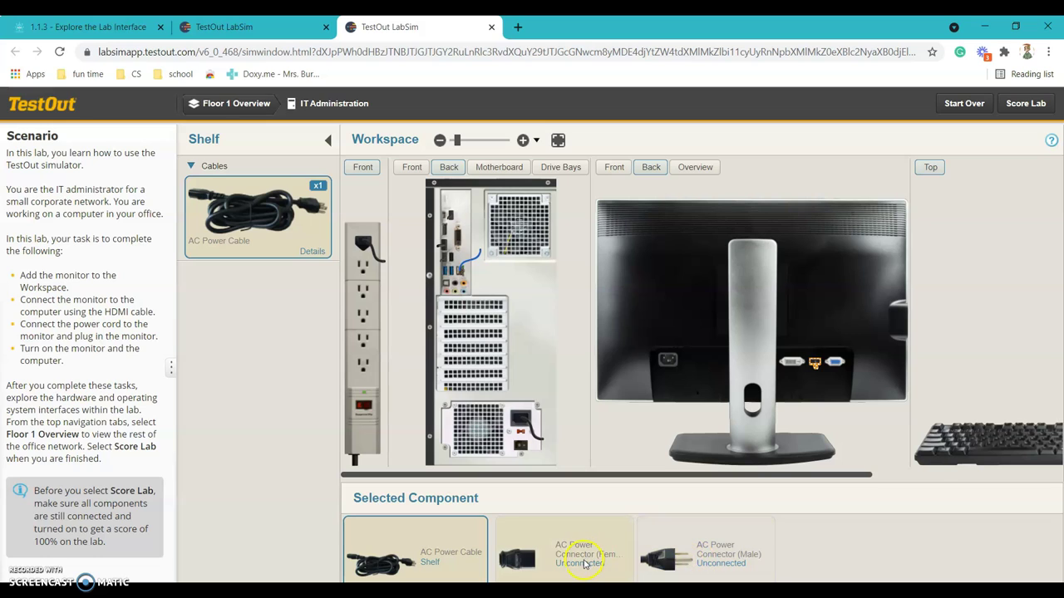
pyautogui.moveTo(573, 557); pyautogui.dragTo(669, 359)
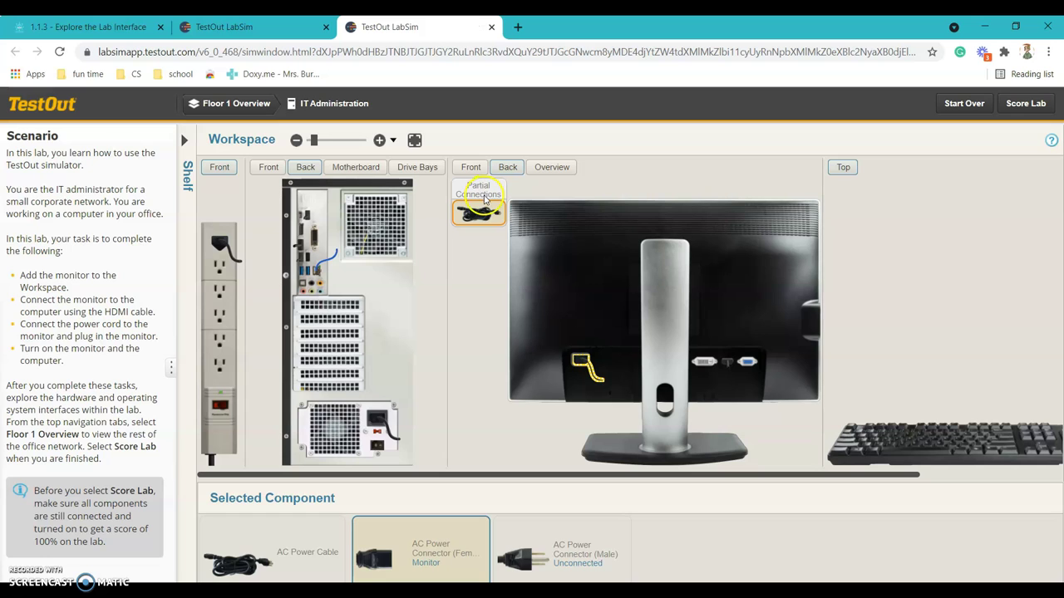
pyautogui.click(316, 260)
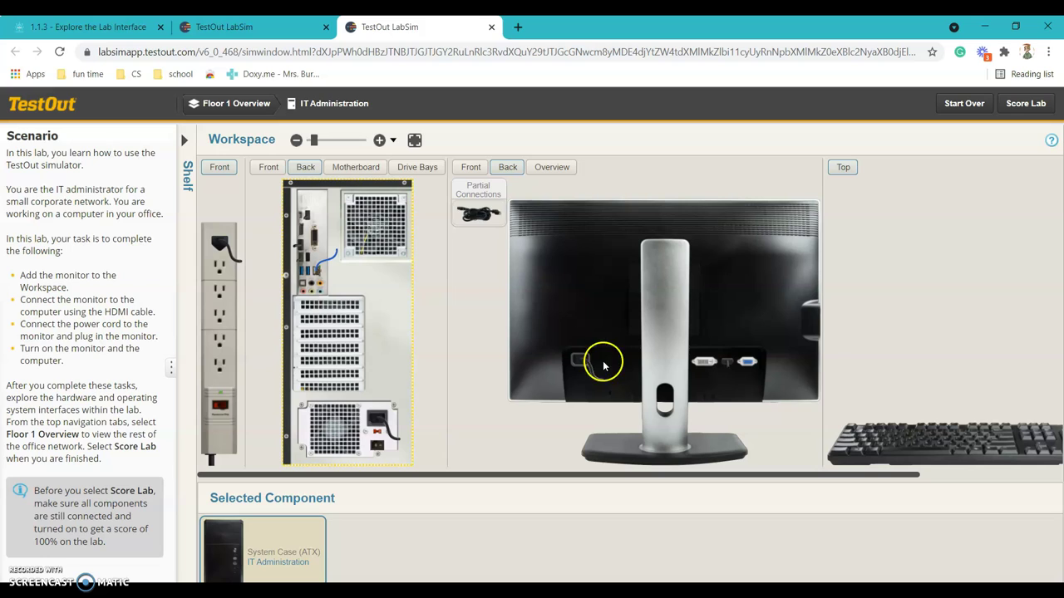
pyautogui.click(477, 214)
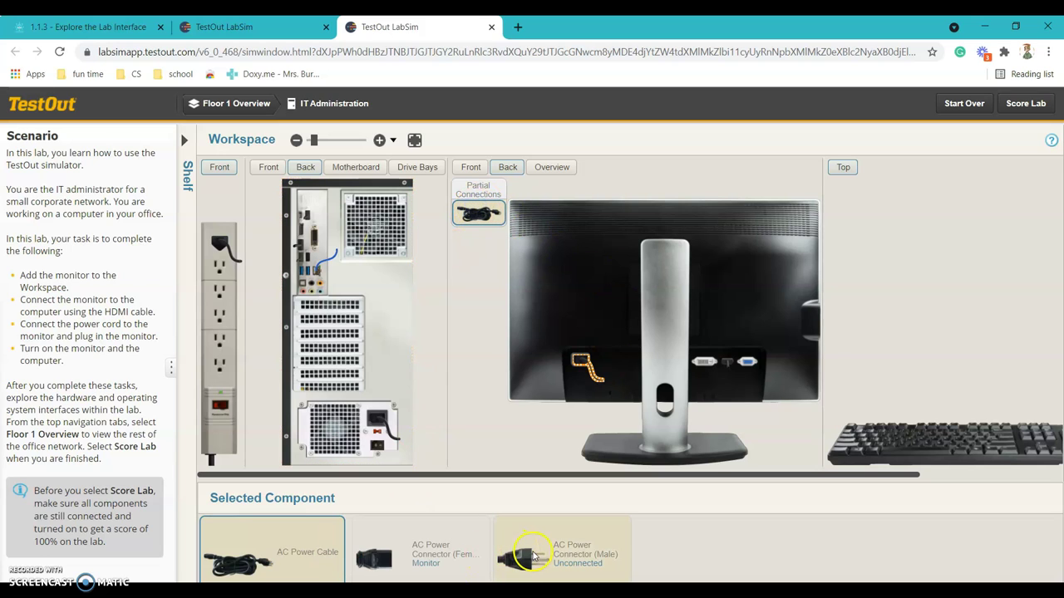
pyautogui.moveTo(557, 565); pyautogui.dragTo(220, 273)
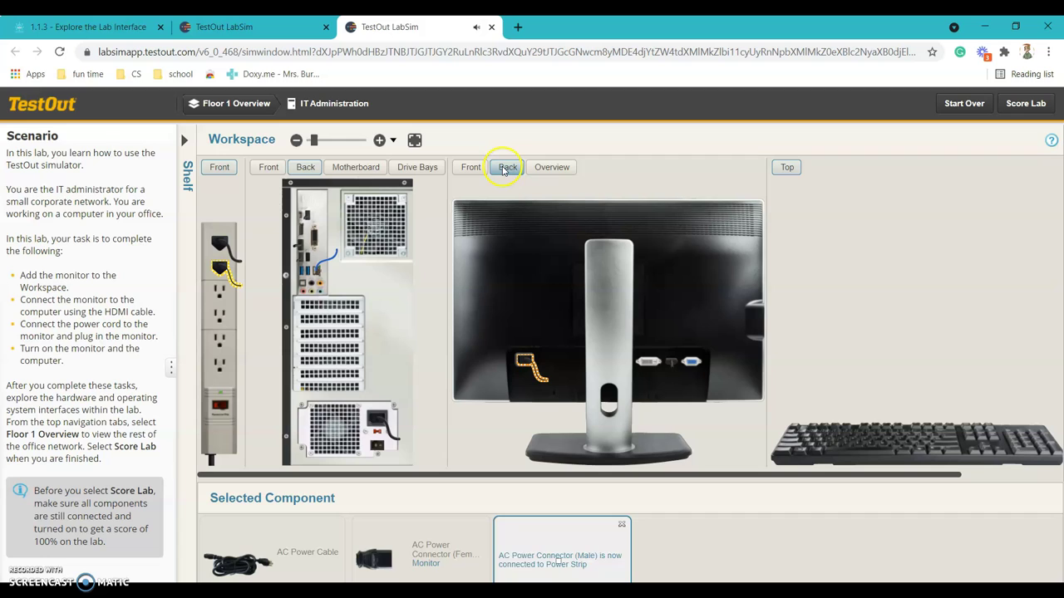
# Step: Power on the computer and monitor from their front views and open the Windows 10 desktop
pyautogui.click(472, 168)
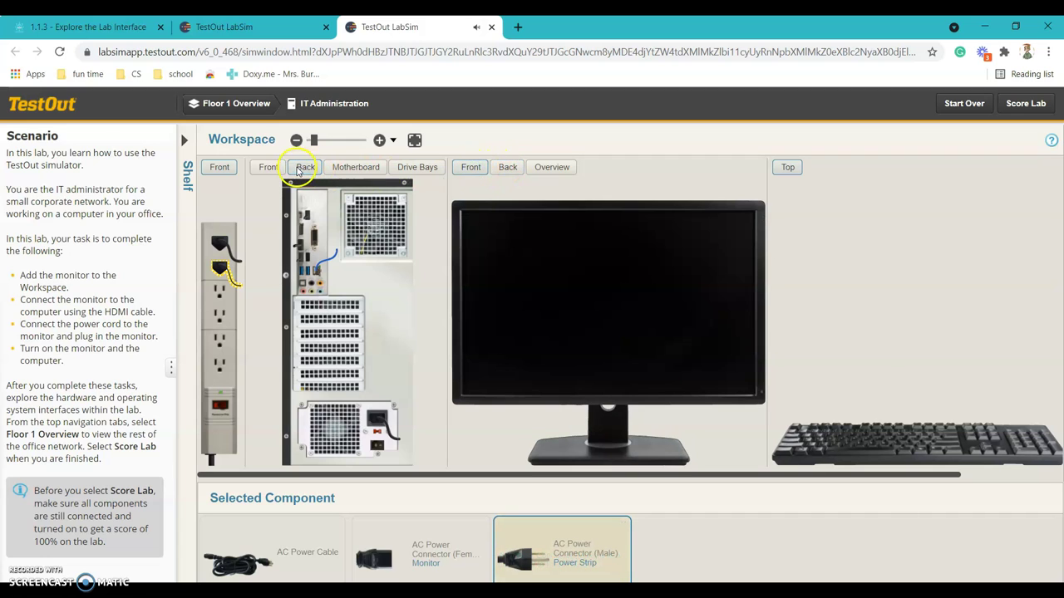
pyautogui.click(269, 171)
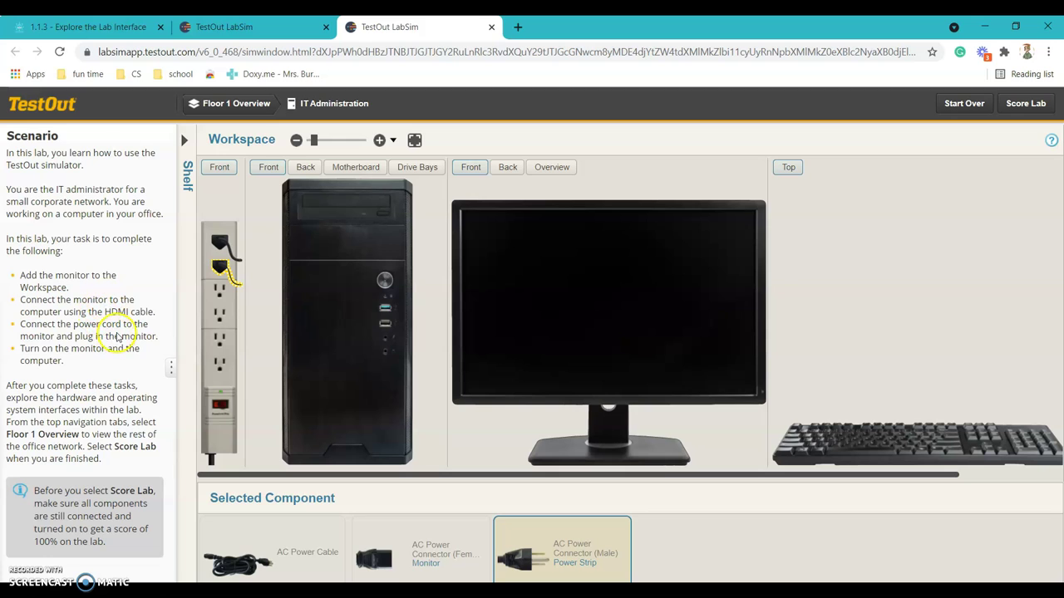
pyautogui.click(384, 281)
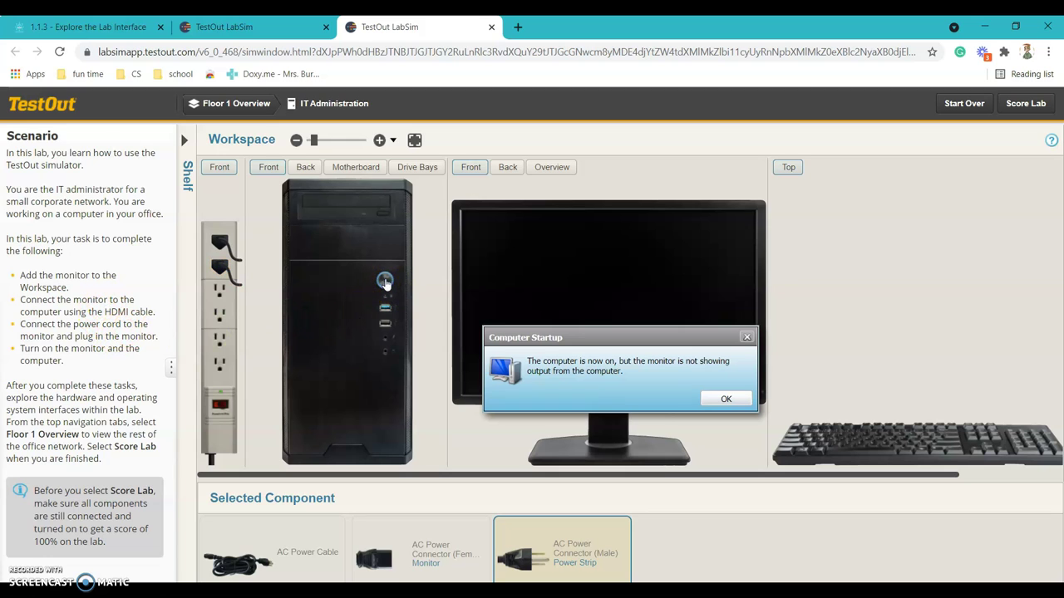
pyautogui.click(726, 400)
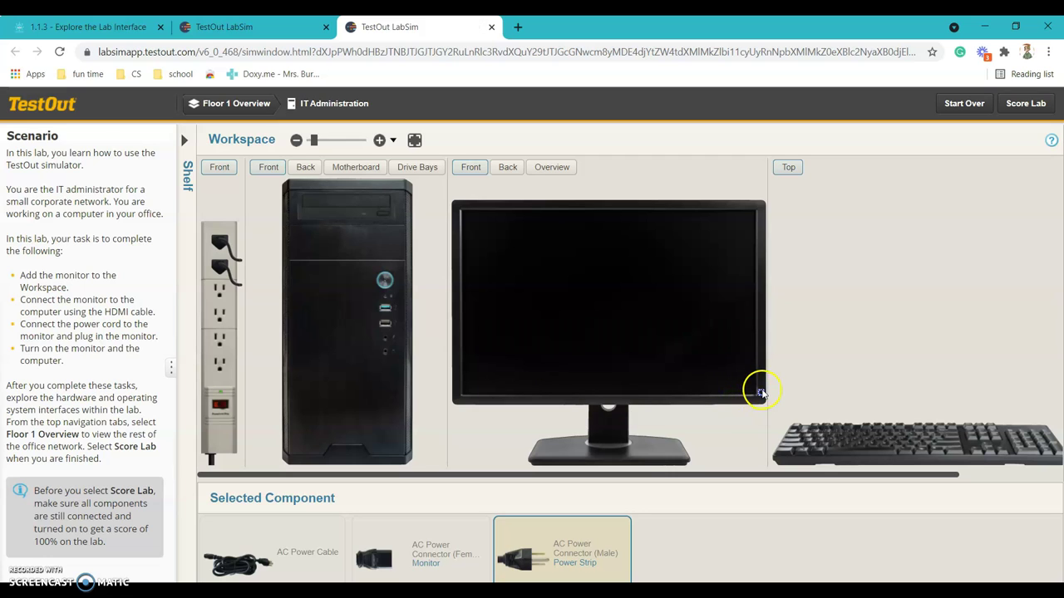
pyautogui.click(762, 393)
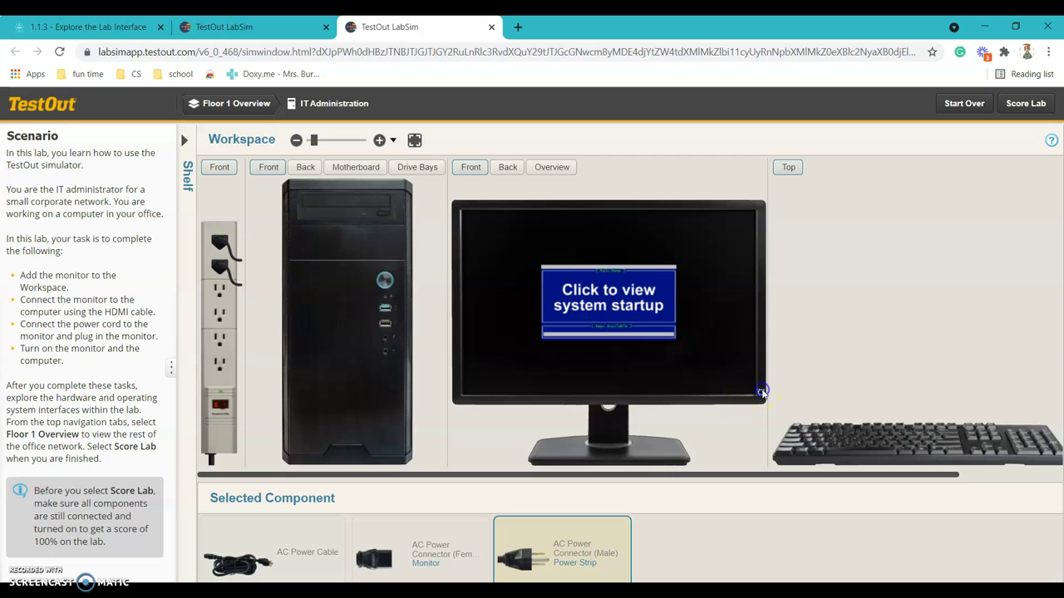
pyautogui.click(617, 297)
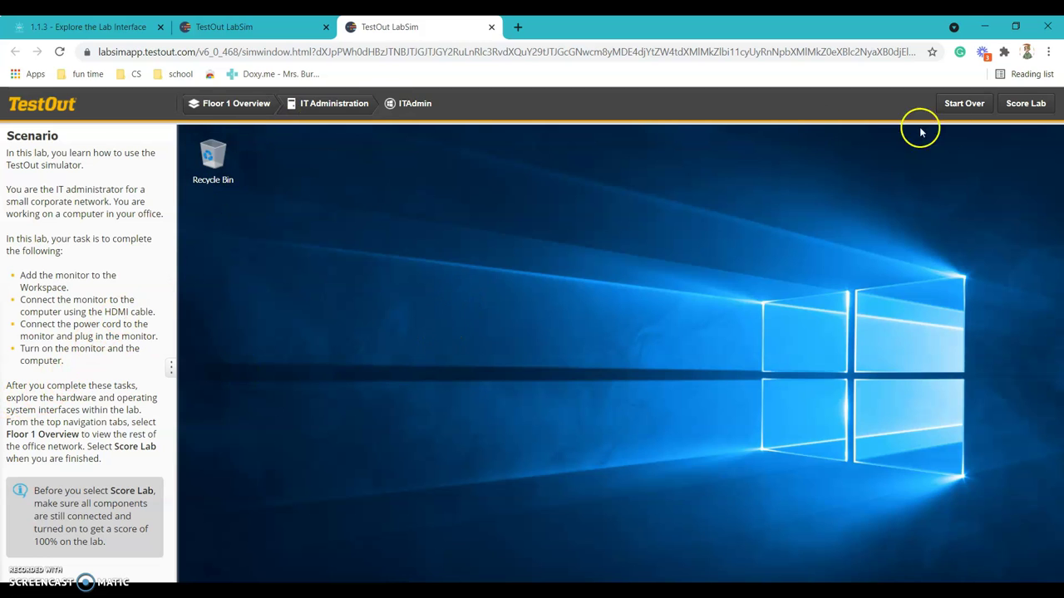
# Step: Score the lab (4 of 4, 100%), review the report's power-on task details, and click Done
pyautogui.click(1027, 105)
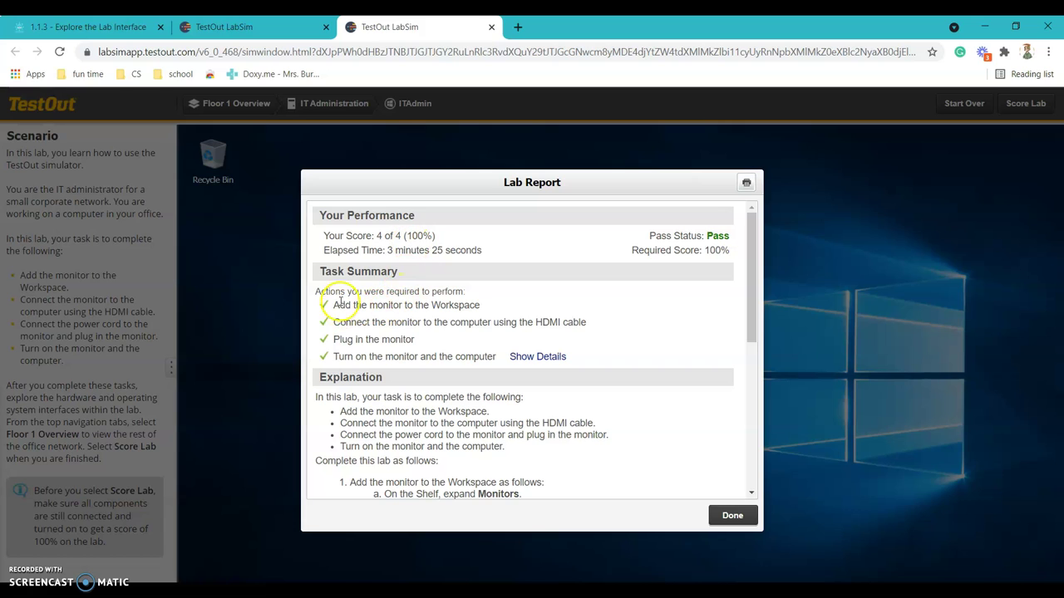
pyautogui.click(524, 359)
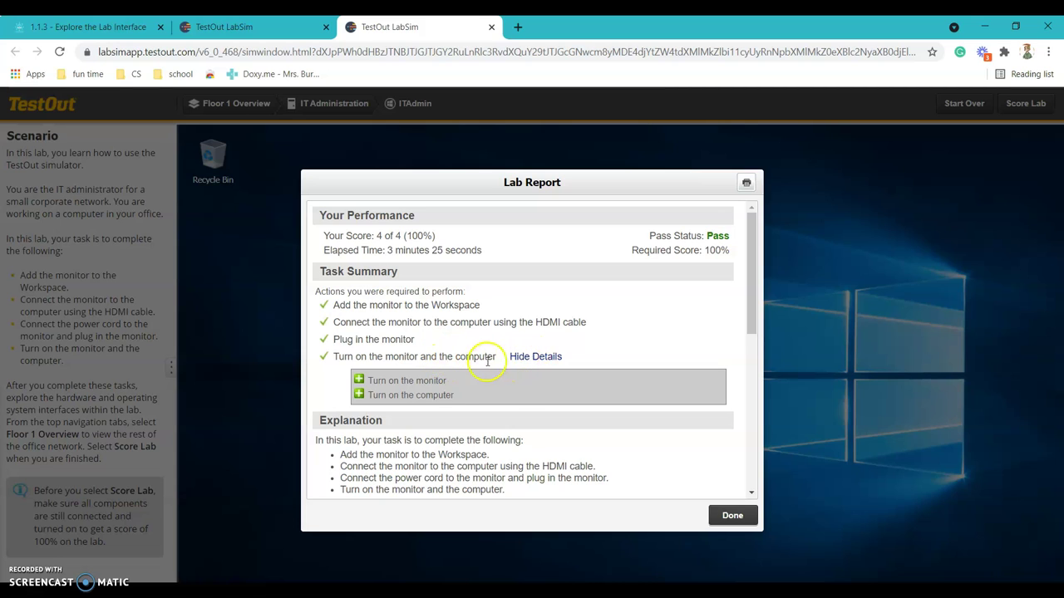
pyautogui.click(535, 361)
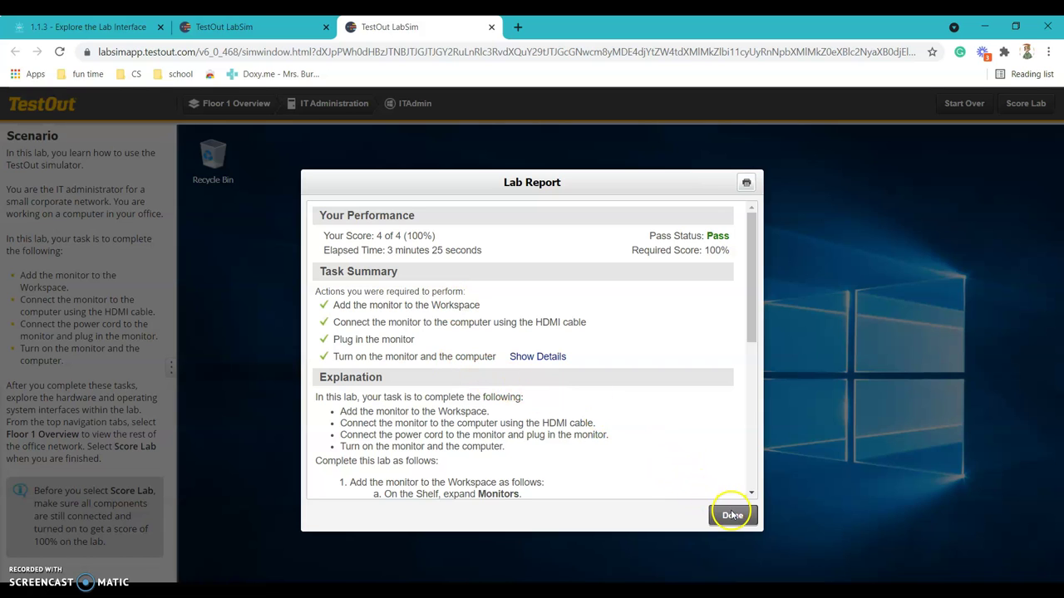
pyautogui.scroll(-3, 627, 341)
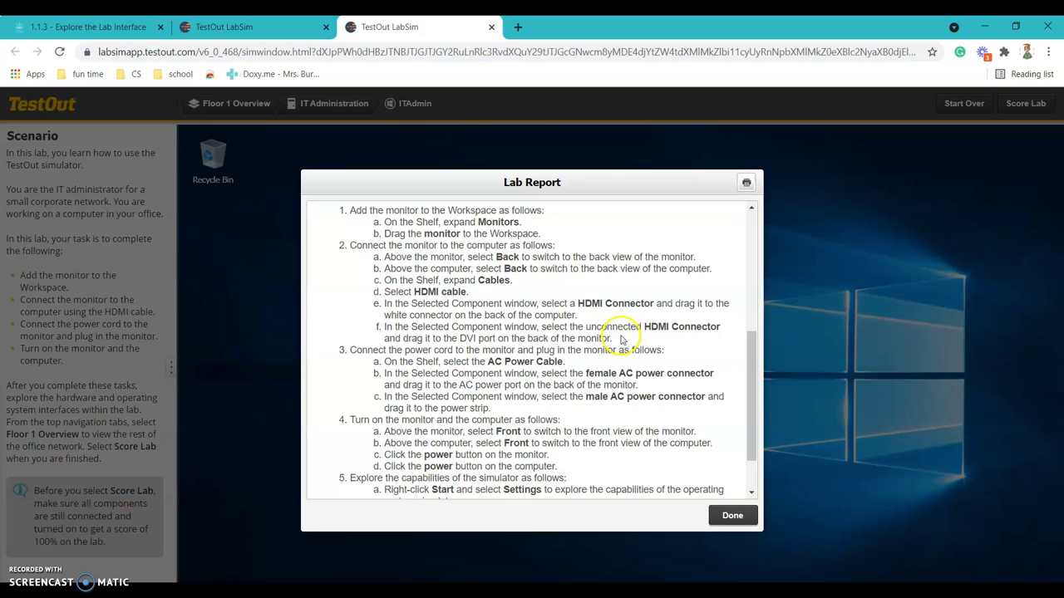
pyautogui.scroll(3, 718, 439)
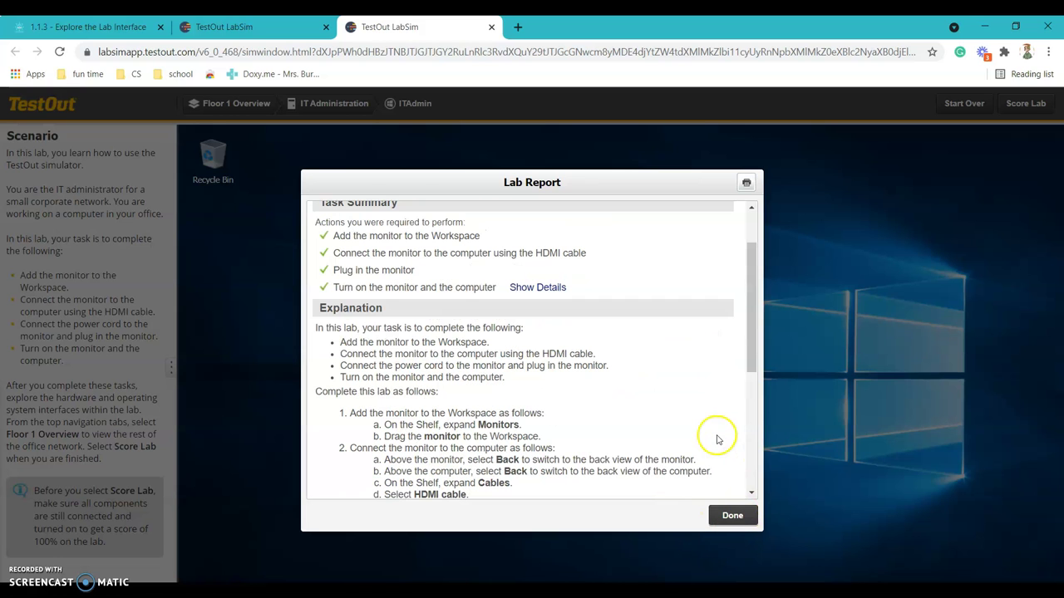
pyautogui.scroll(-2, 586, 408)
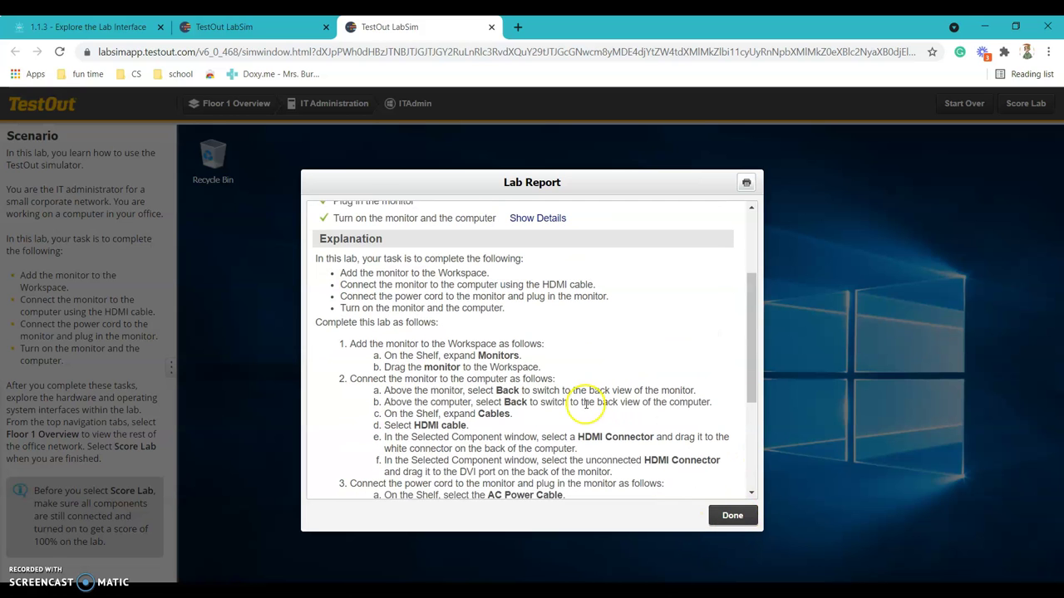
pyautogui.scroll(-5, 586, 404)
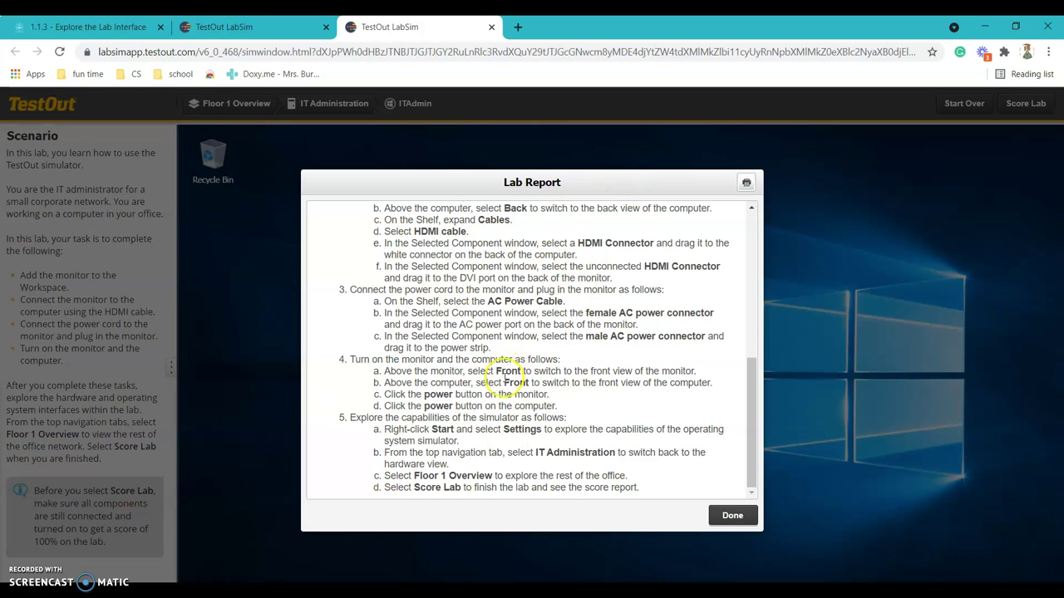
pyautogui.click(723, 514)
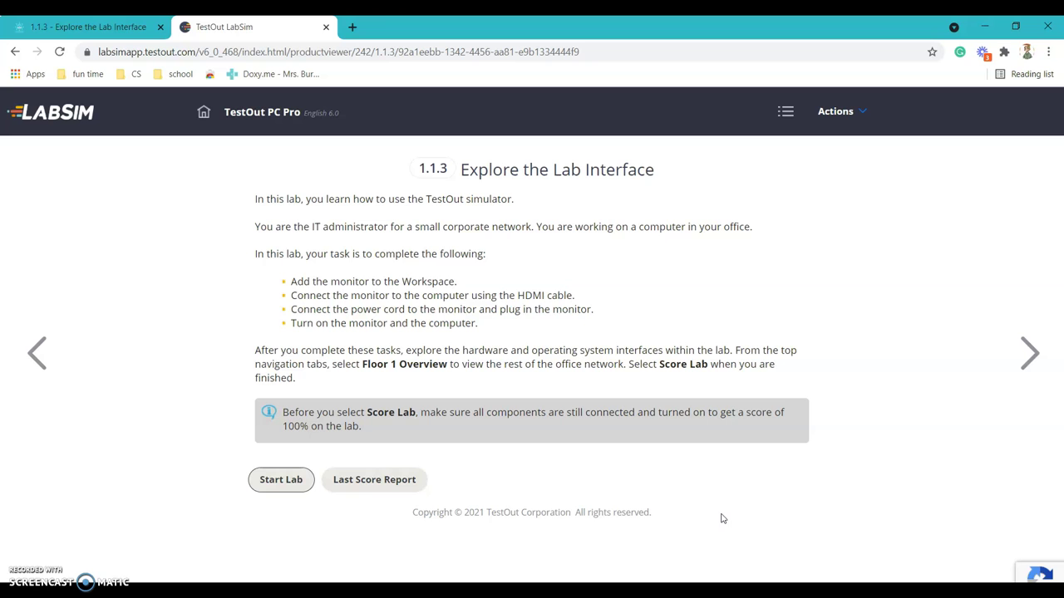
# Step: Check the last score report (4 of 4, 100%), close it, and switch to OneNote's Certifications notebook
pyautogui.click(380, 485)
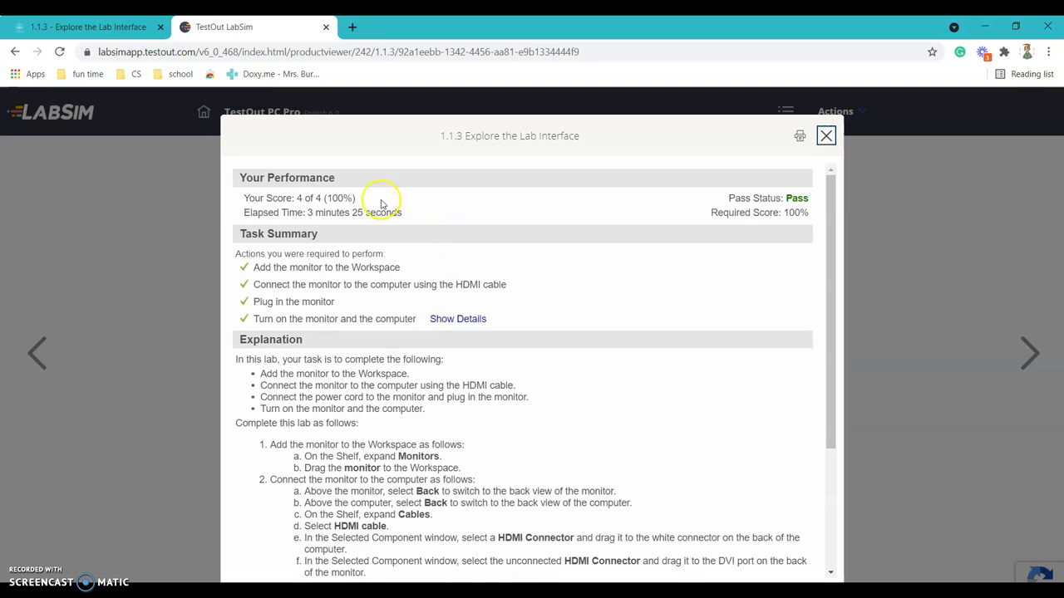
pyautogui.scroll(-3, 515, 423)
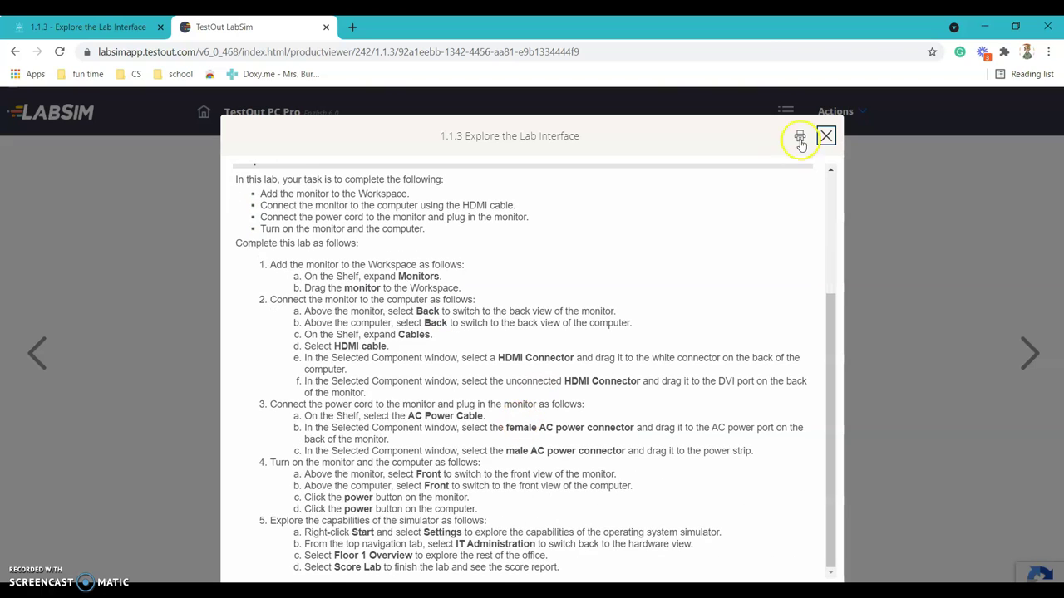
pyautogui.click(826, 136)
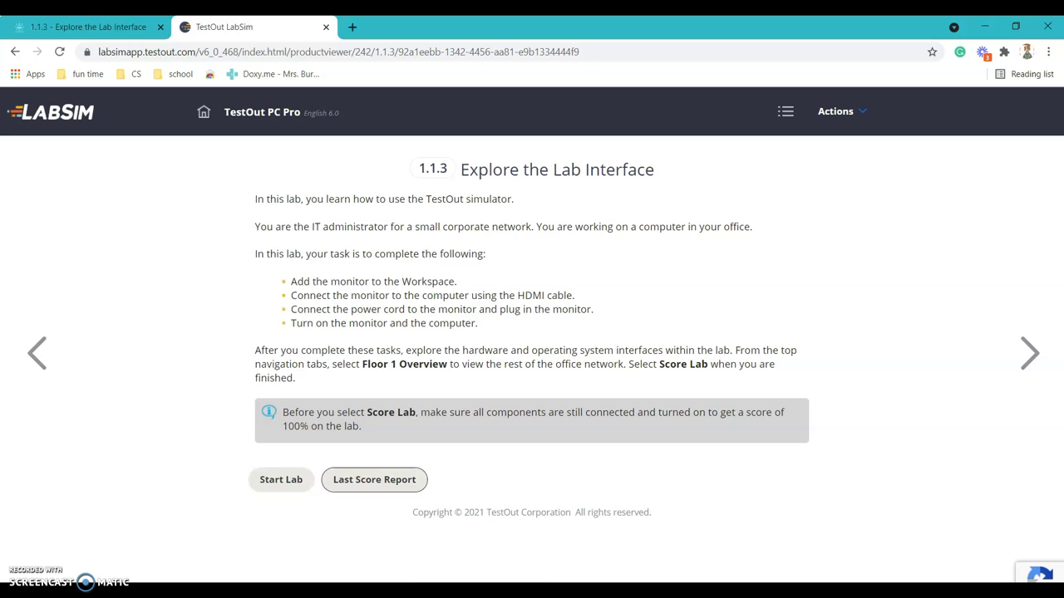
pyautogui.click(605, 520)
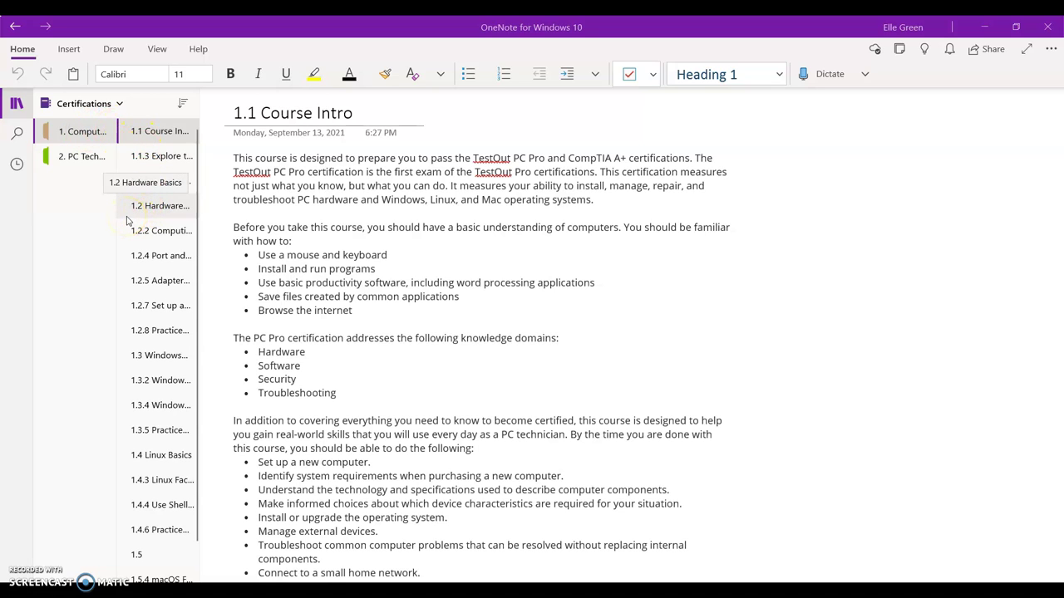
# Step: Look over the 1.1.3 and 1.1 Course Intro pages, briefly widening the page list to show full titles
pyautogui.click(145, 124)
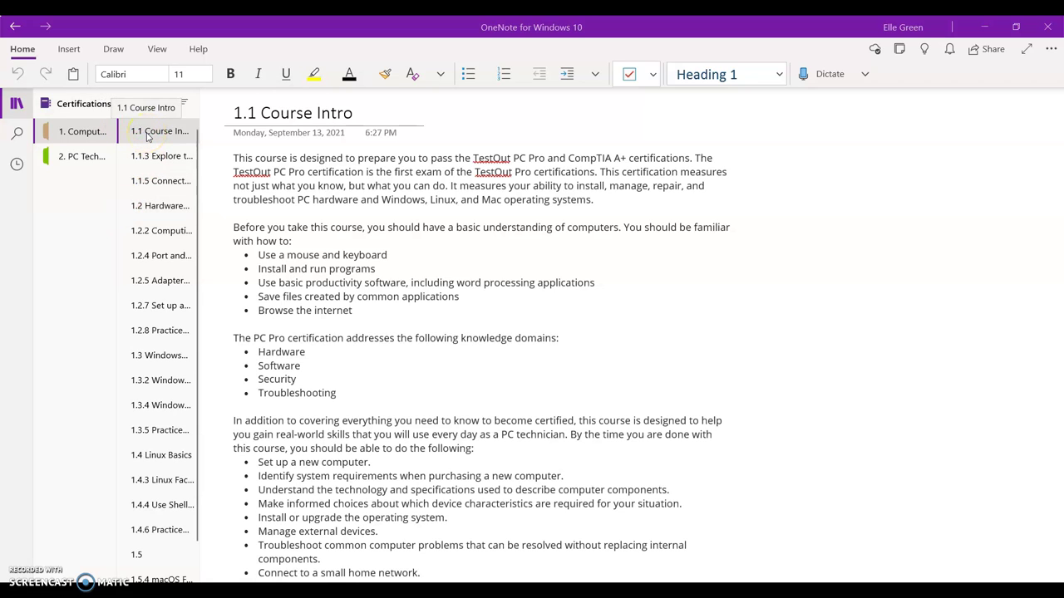
pyautogui.click(143, 149)
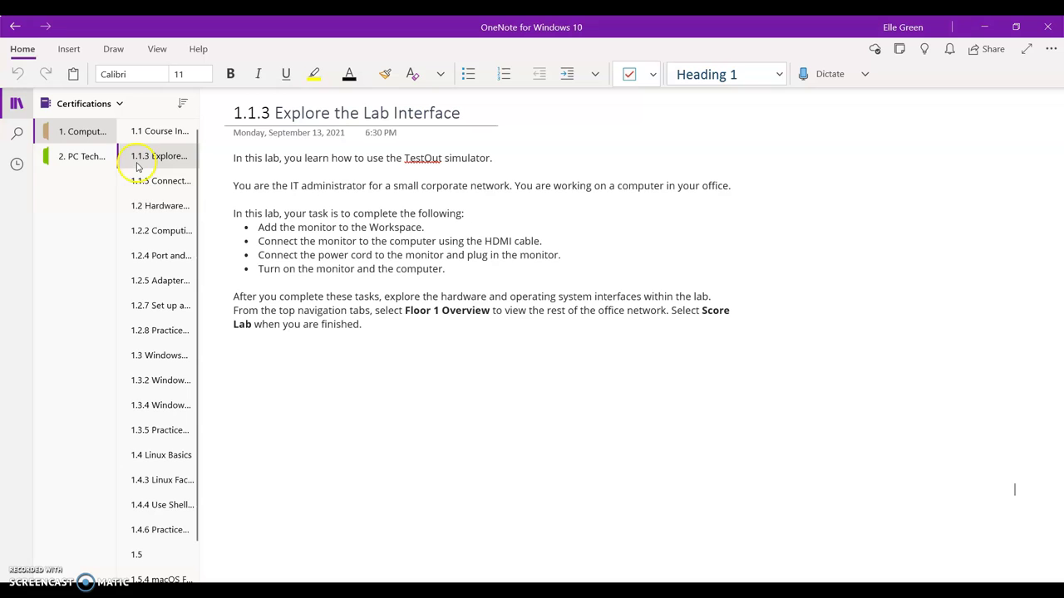
pyautogui.click(161, 136)
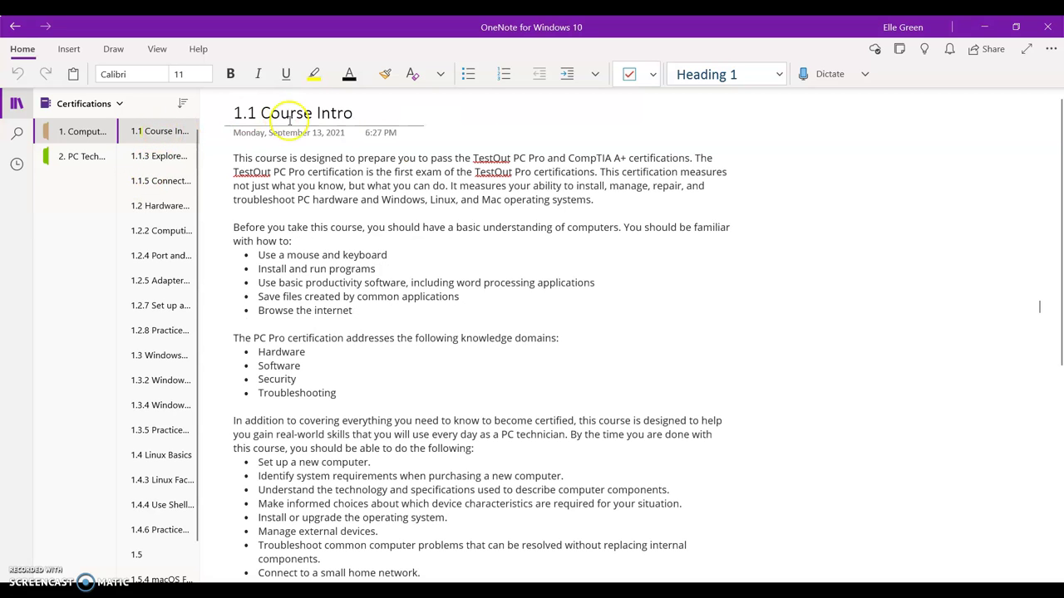
pyautogui.scroll(-5, 344, 220)
pyautogui.scroll(5, 344, 218)
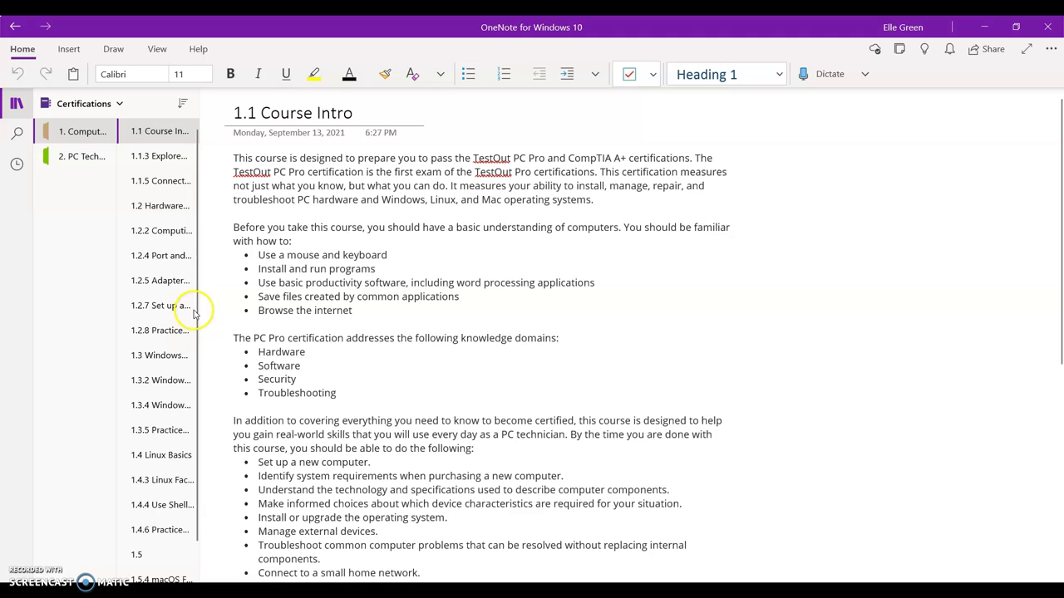
pyautogui.moveTo(200, 304); pyautogui.dragTo(292, 321)
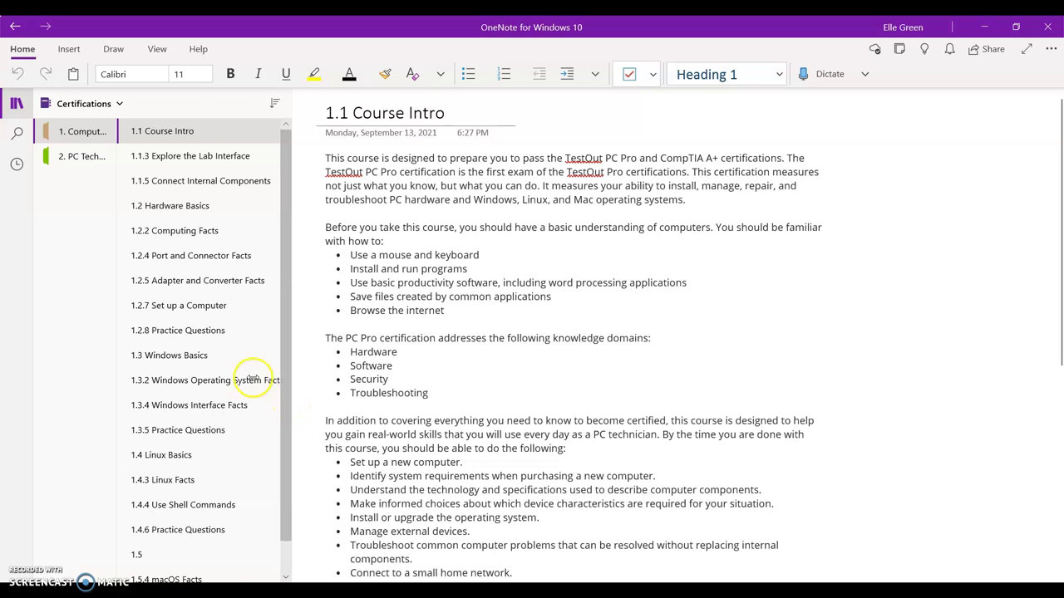
pyautogui.moveTo(252, 379); pyautogui.dragTo(200, 361)
# Step: Browse the 1.1.3 and 1.1.5 pages, then skim the 1.2 Hardware Basics notes
pyautogui.click(174, 161)
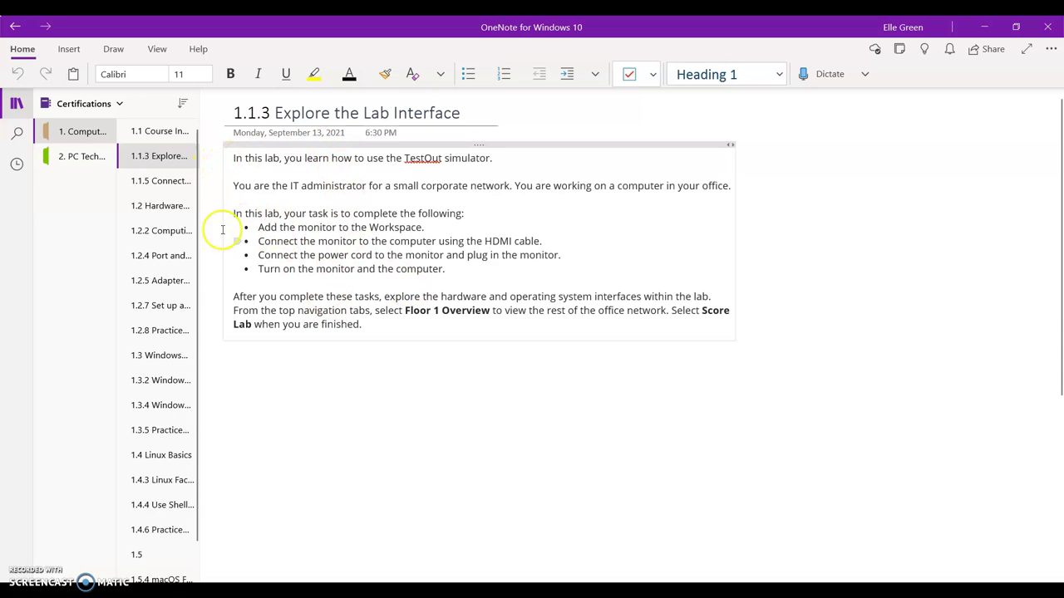
pyautogui.click(183, 182)
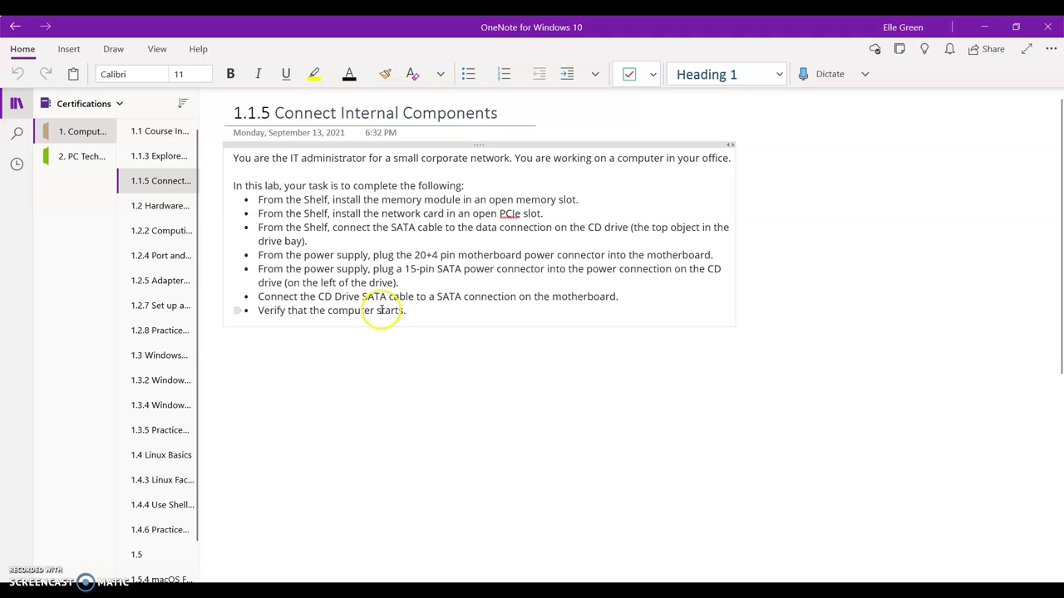
pyautogui.click(155, 214)
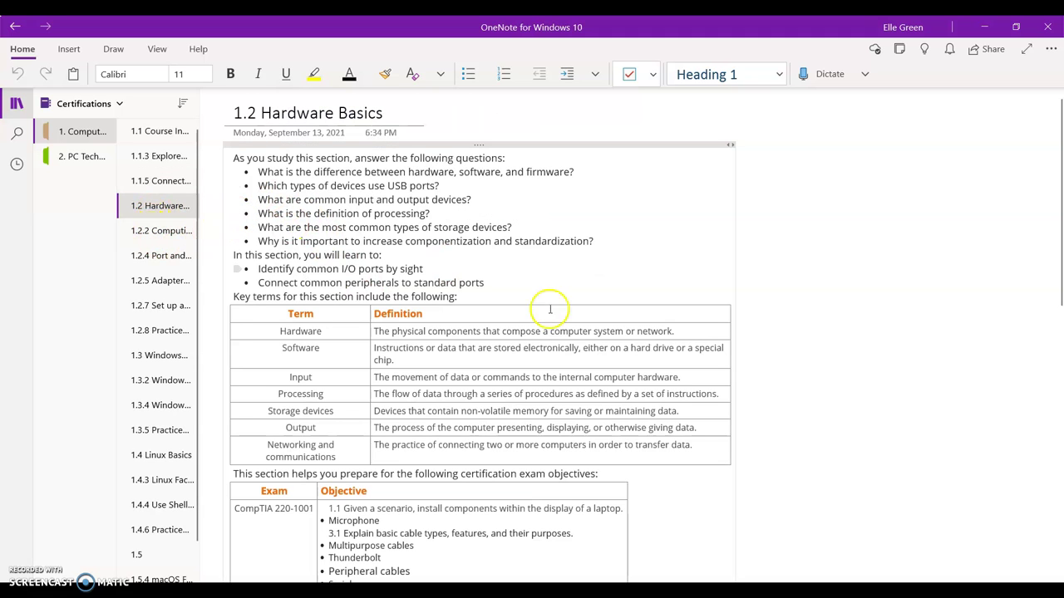
pyautogui.scroll(-2, 869, 413)
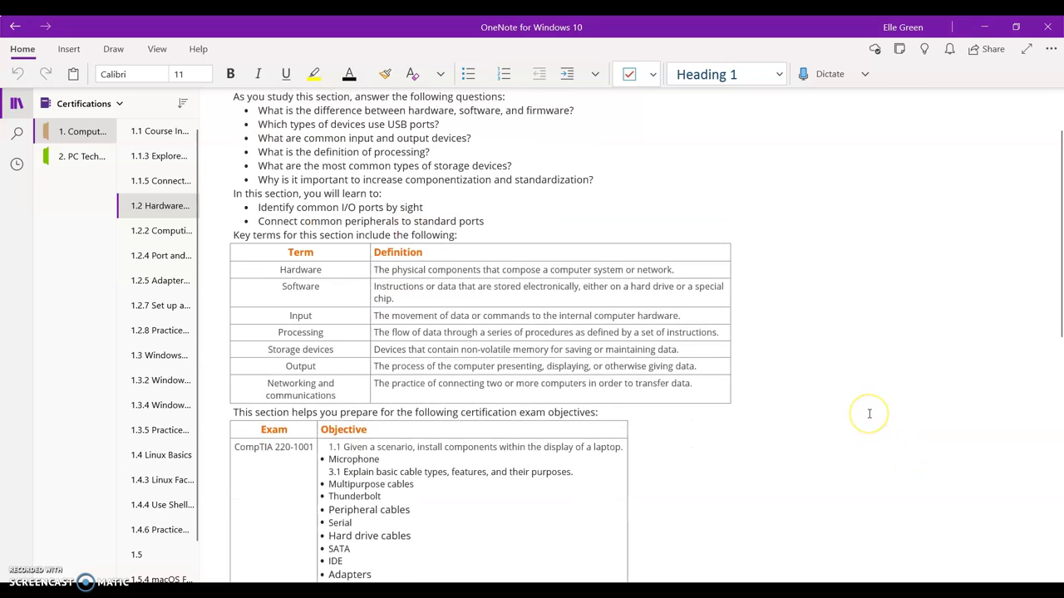
pyautogui.scroll(2, 870, 413)
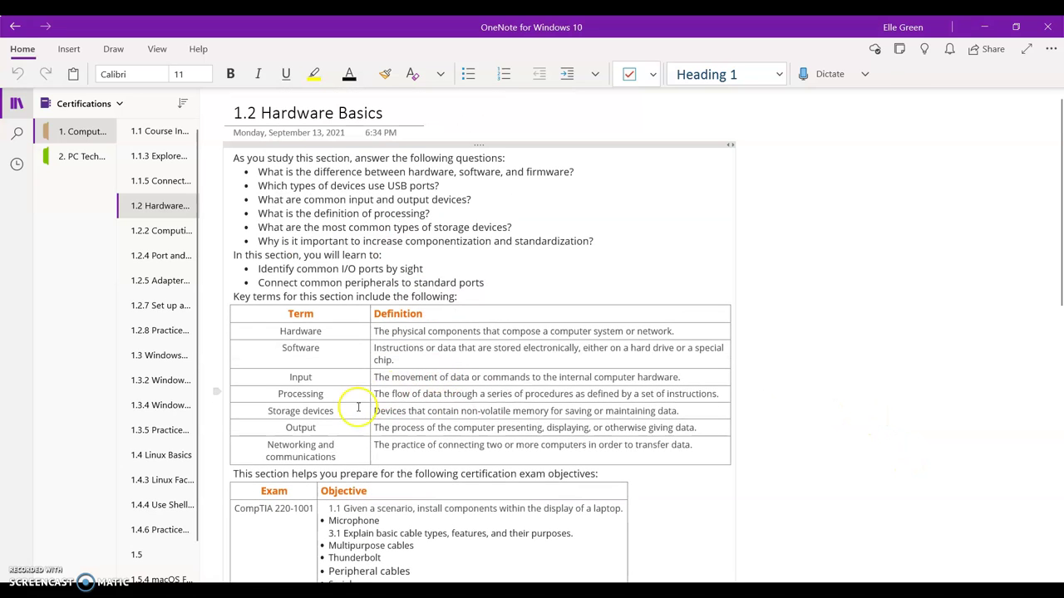
pyautogui.scroll(-5, 358, 407)
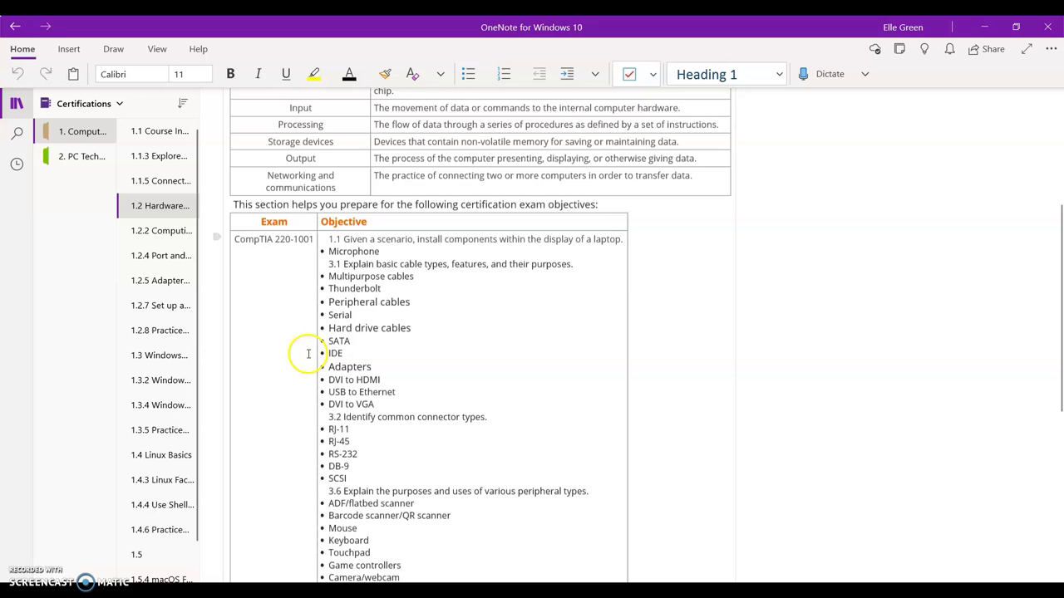
pyautogui.scroll(5, 328, 391)
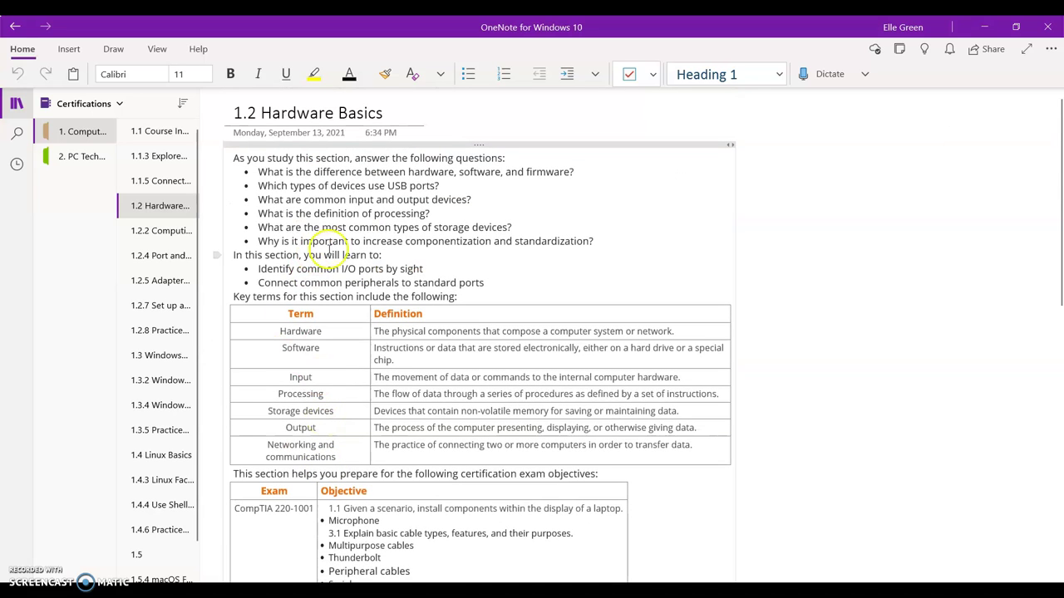
# Step: Flip between the 1.2.2 Computing Facts, 1.2 Hardware Basics and 1.1 Course Intro pages
pyautogui.click(163, 231)
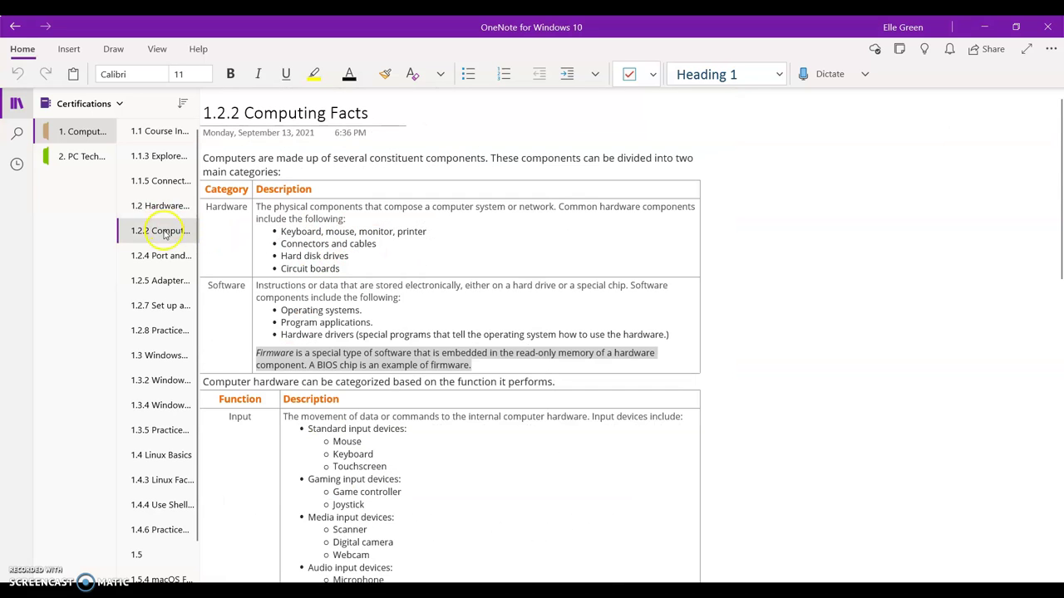
pyautogui.click(160, 207)
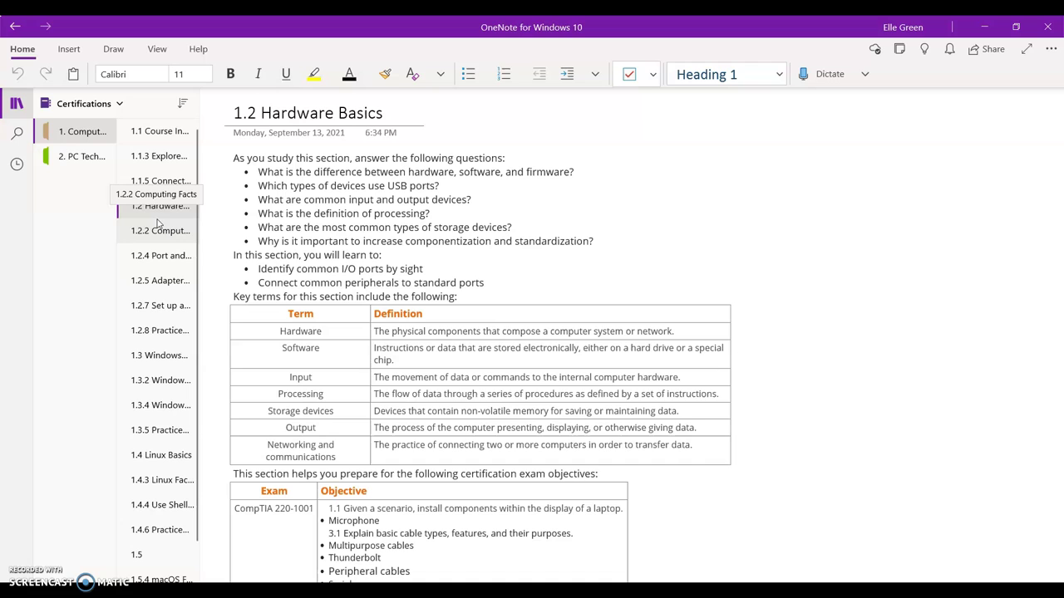
pyautogui.click(152, 133)
pyautogui.click(150, 158)
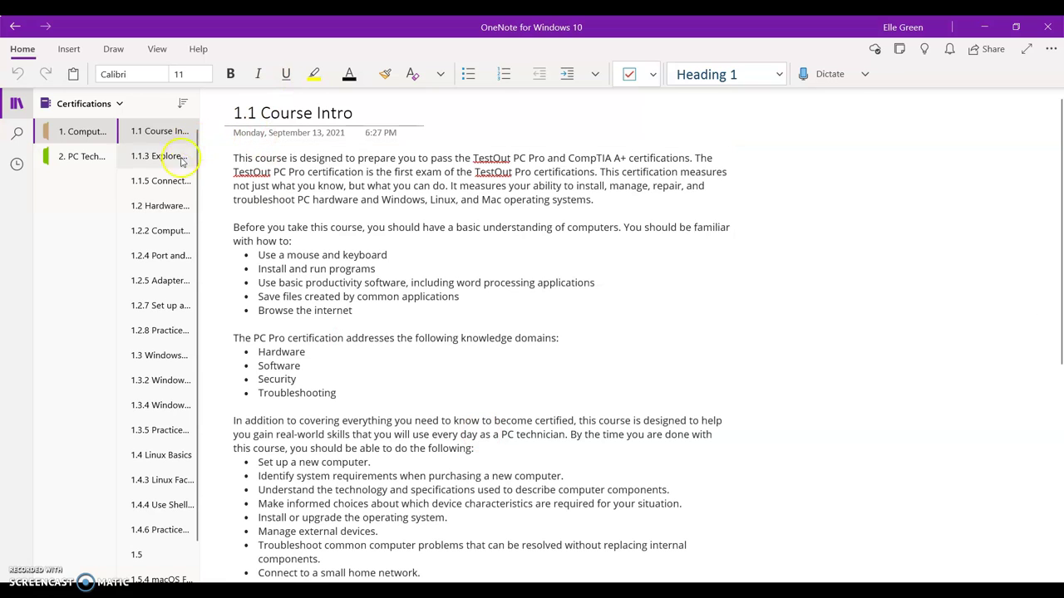
pyautogui.click(156, 206)
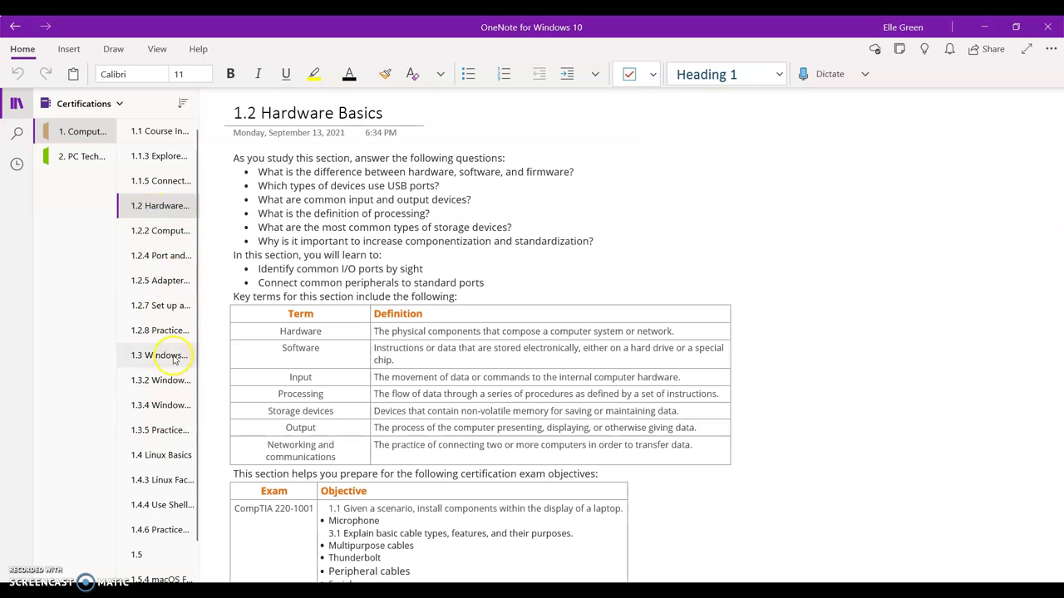
pyautogui.click(177, 239)
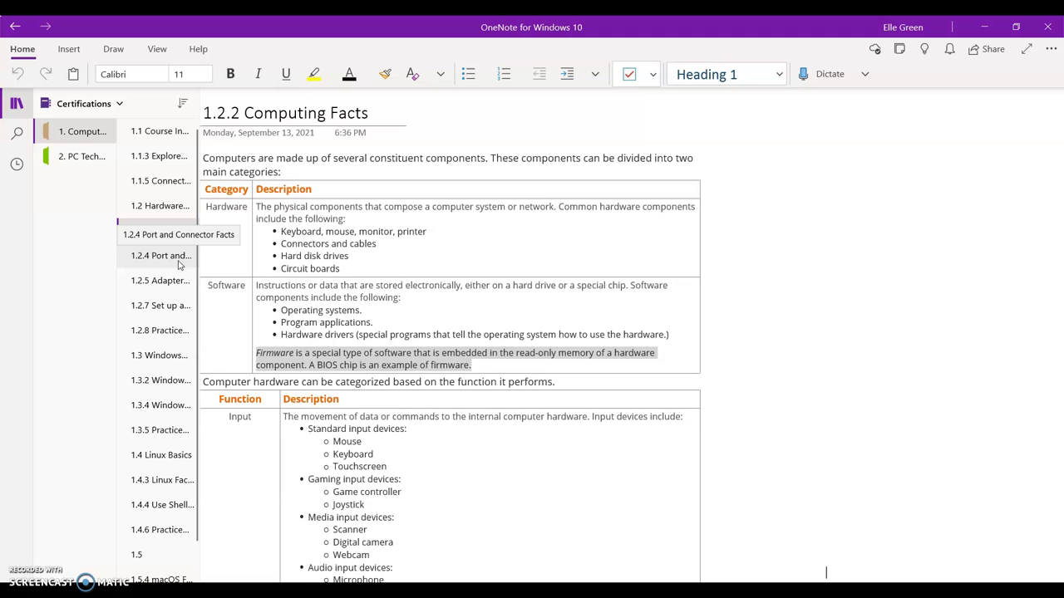
# Step: Recheck 1.2.2 Computing Facts, then settle on the 1.2.4 Port and Connector Facts page
pyautogui.click(158, 256)
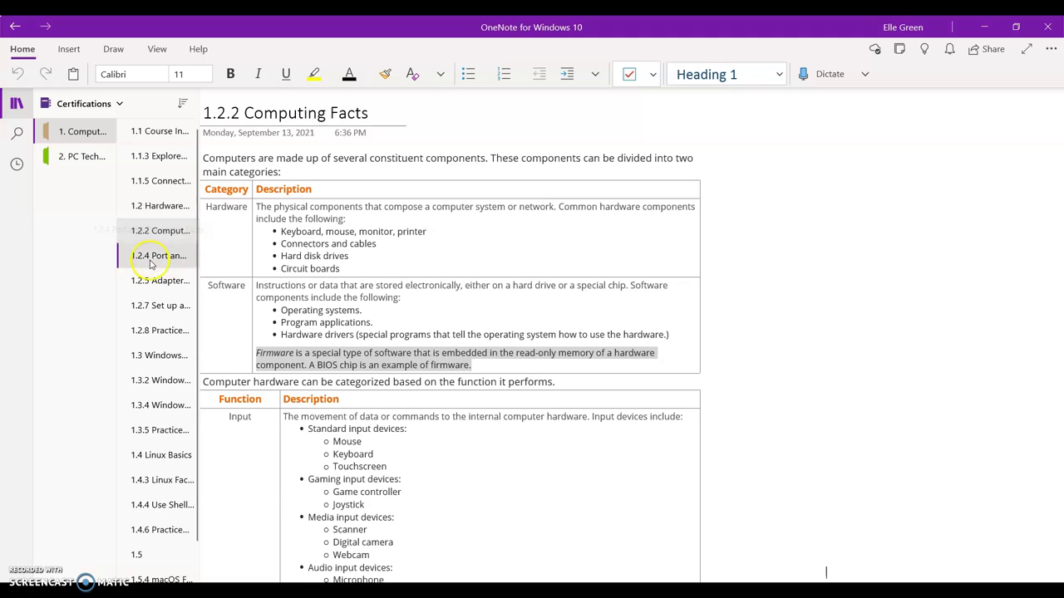
pyautogui.click(167, 239)
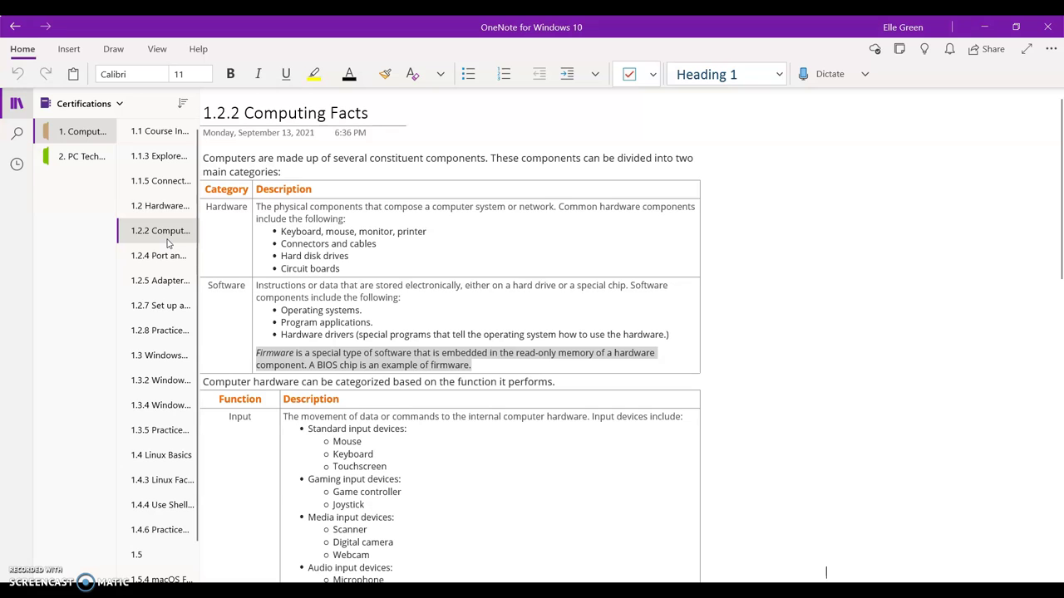
pyautogui.scroll(-10, 211, 269)
pyautogui.scroll(10, 211, 269)
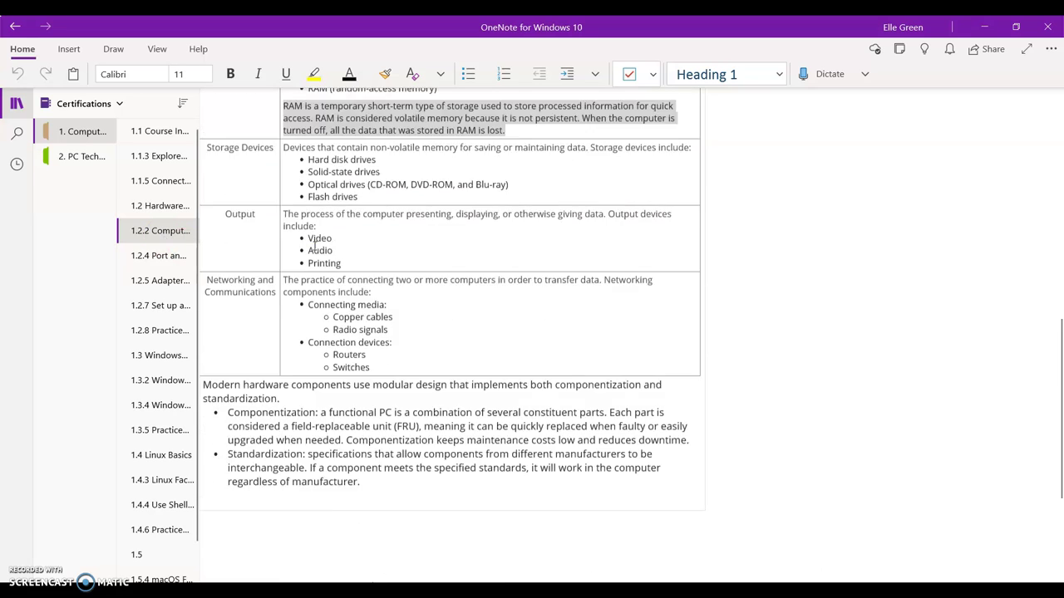
pyautogui.click(159, 256)
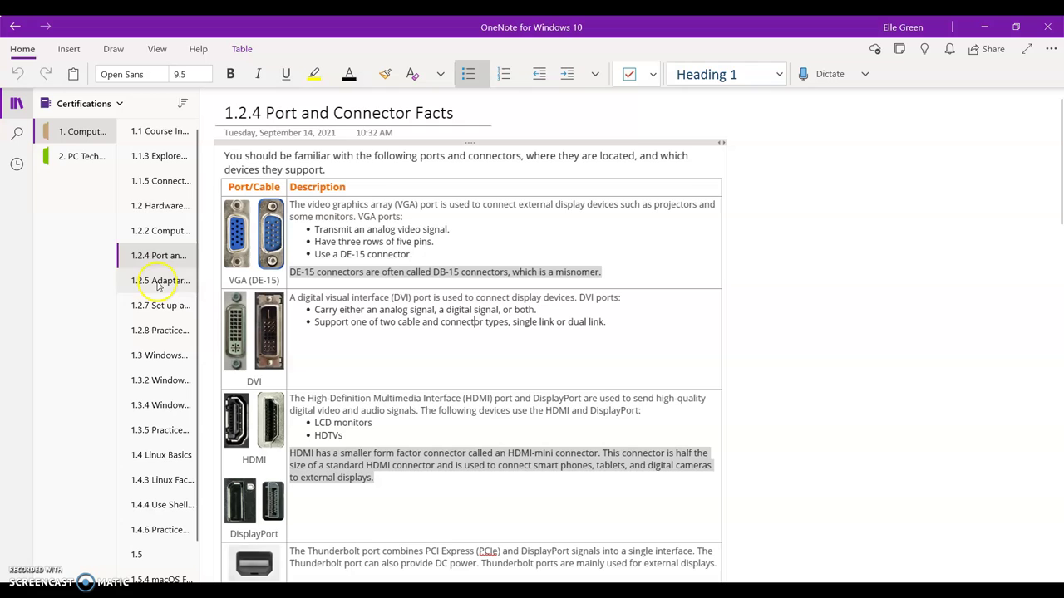
pyautogui.click(155, 334)
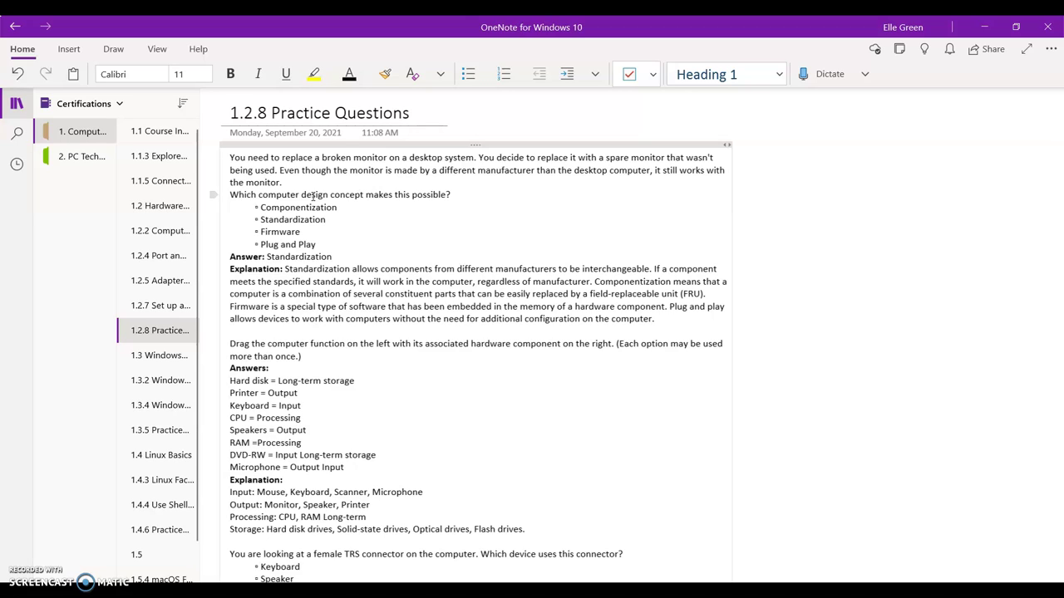
pyautogui.click(253, 246)
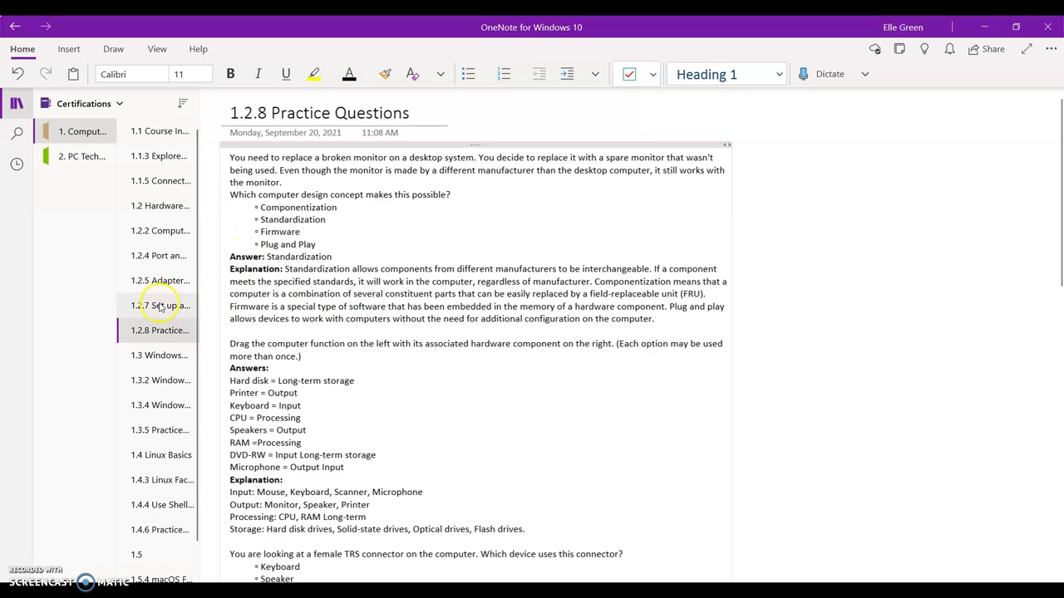
pyautogui.click(150, 256)
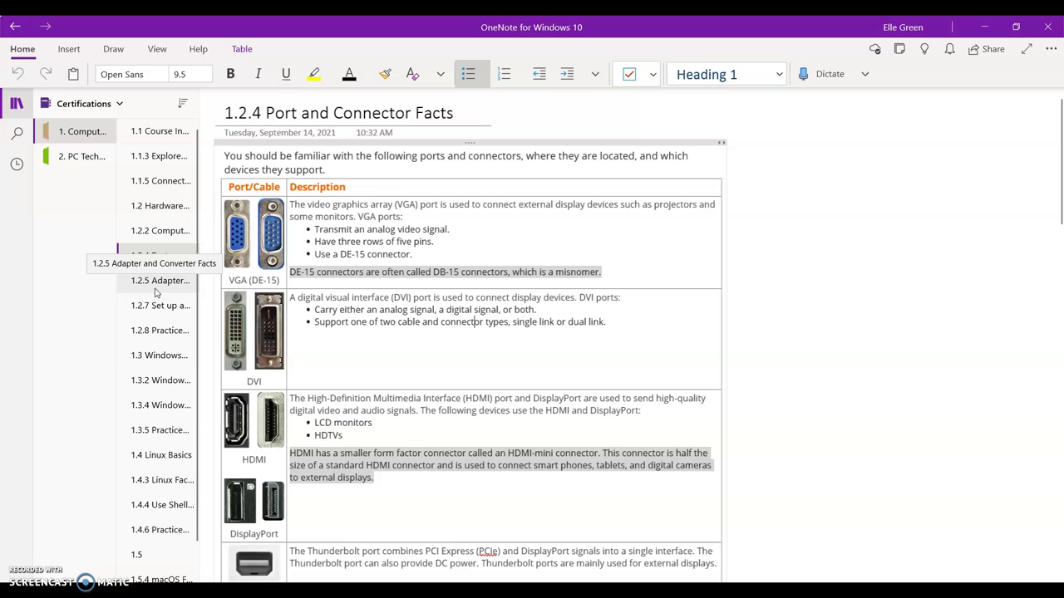
pyautogui.click(390, 226)
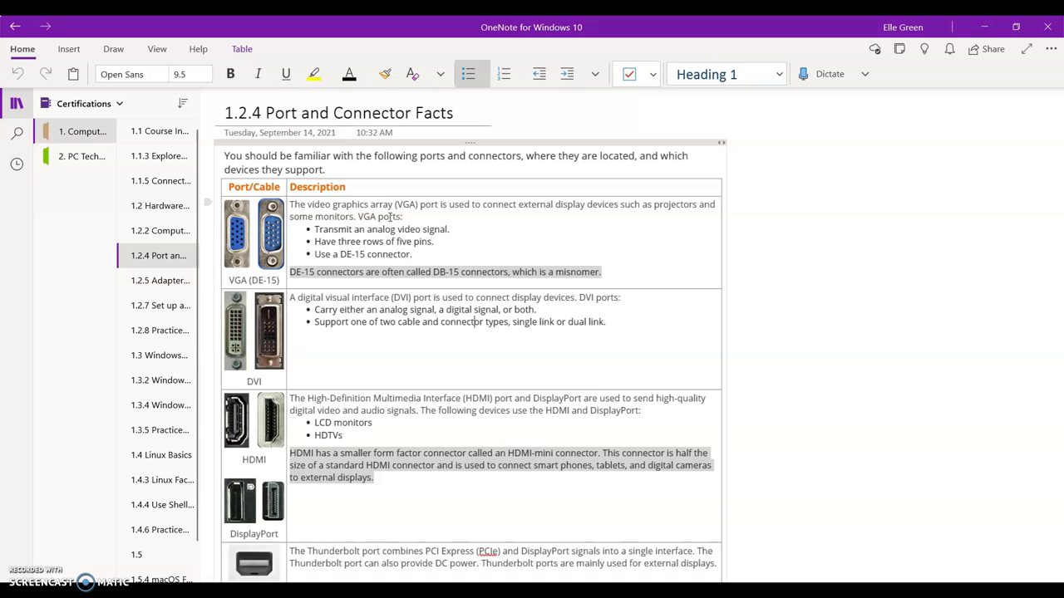
# Step: Scroll through the full 1.2.4 Port and Connector Facts notes
pyautogui.scroll(-5, 739, 337)
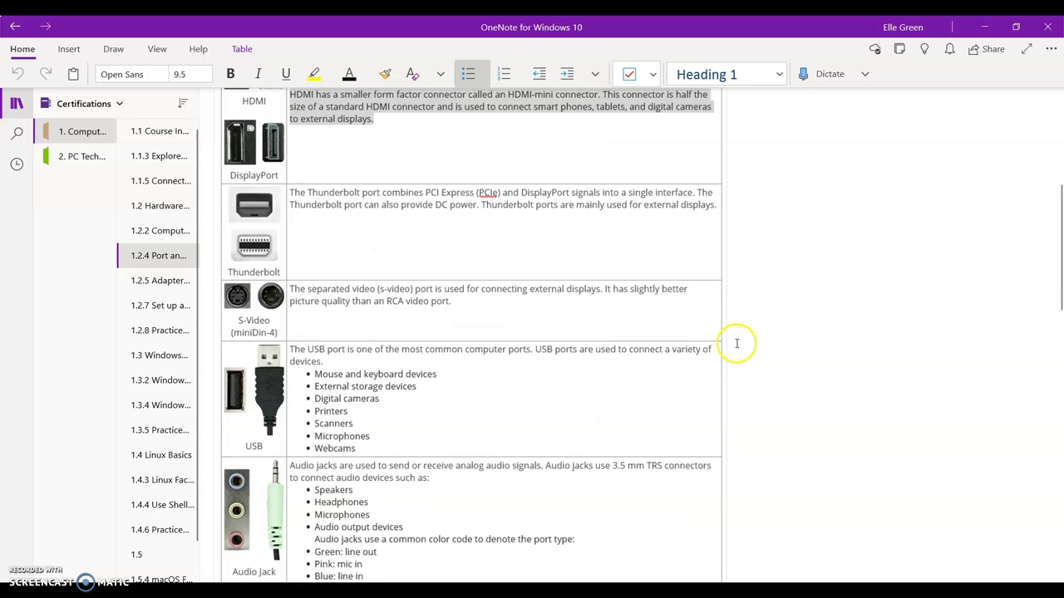
pyautogui.scroll(-5, 736, 343)
pyautogui.scroll(-10, 739, 338)
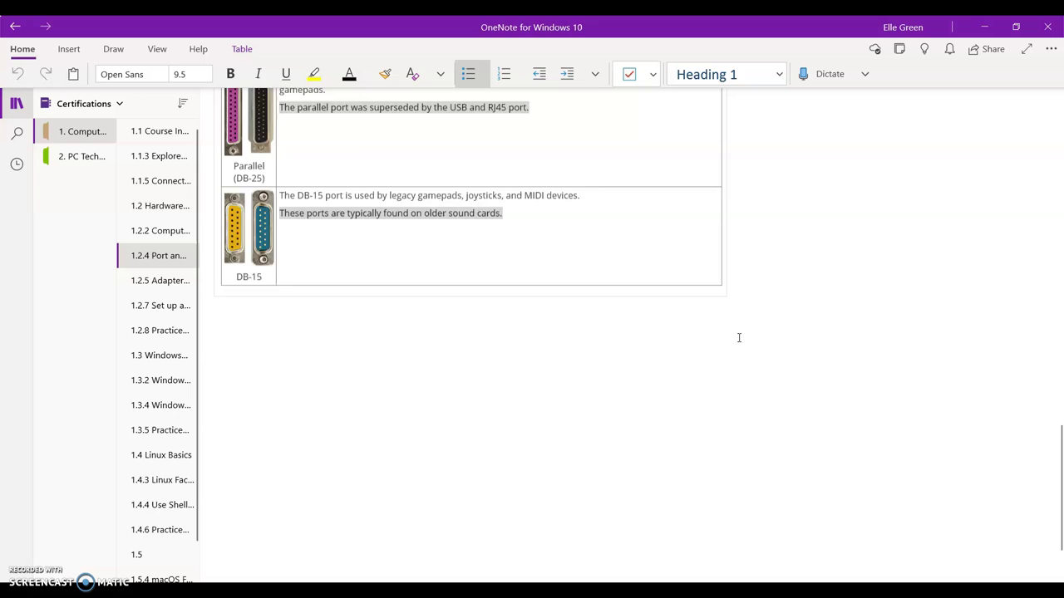
pyautogui.scroll(4, 738, 337)
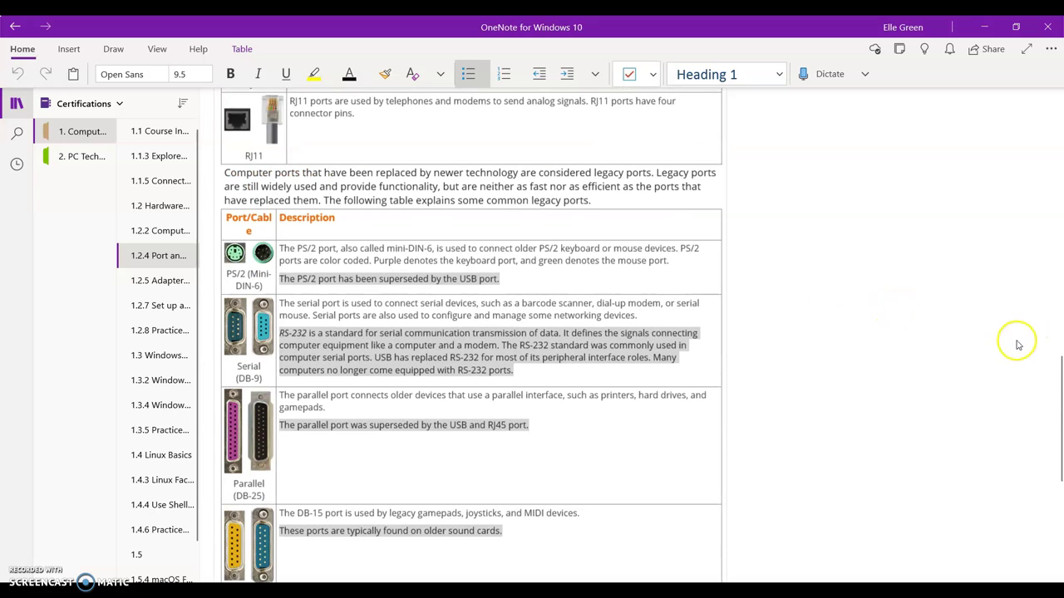
pyautogui.scroll(10, 834, 415)
pyautogui.scroll(4, 836, 415)
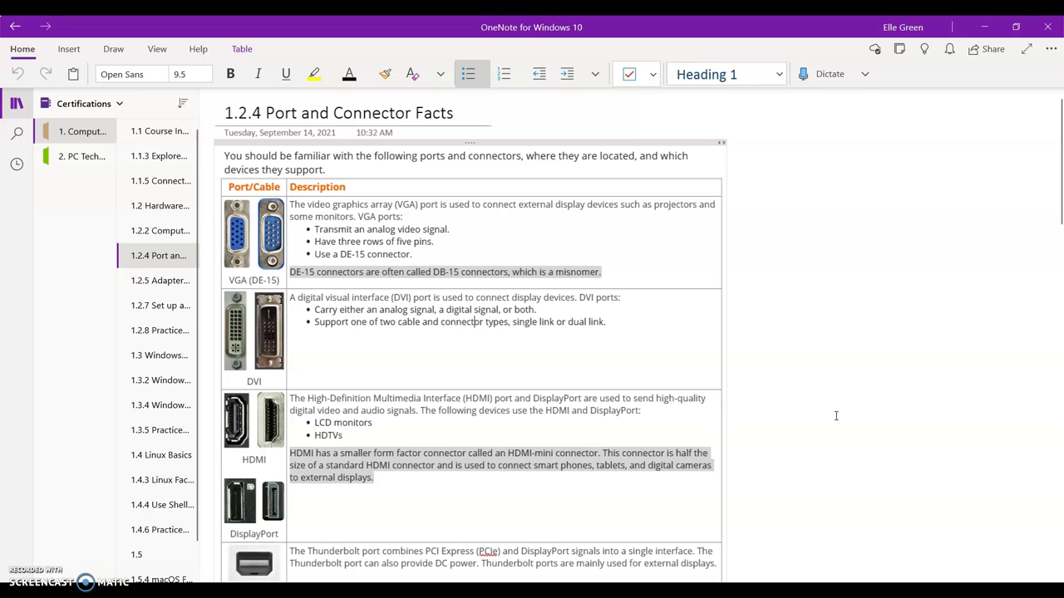
pyautogui.scroll(-5, 836, 416)
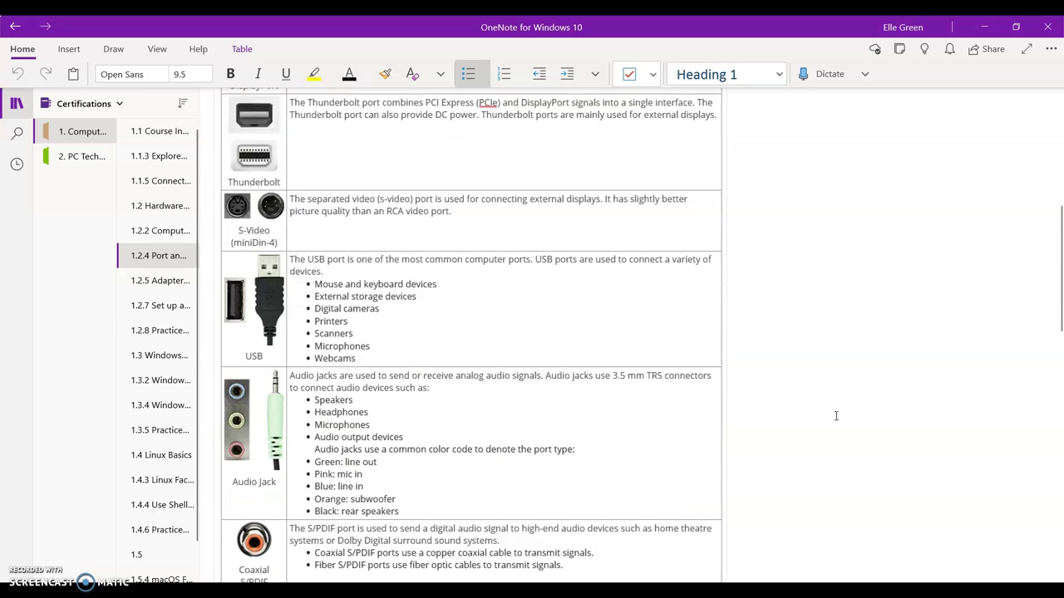
pyautogui.scroll(5, 836, 416)
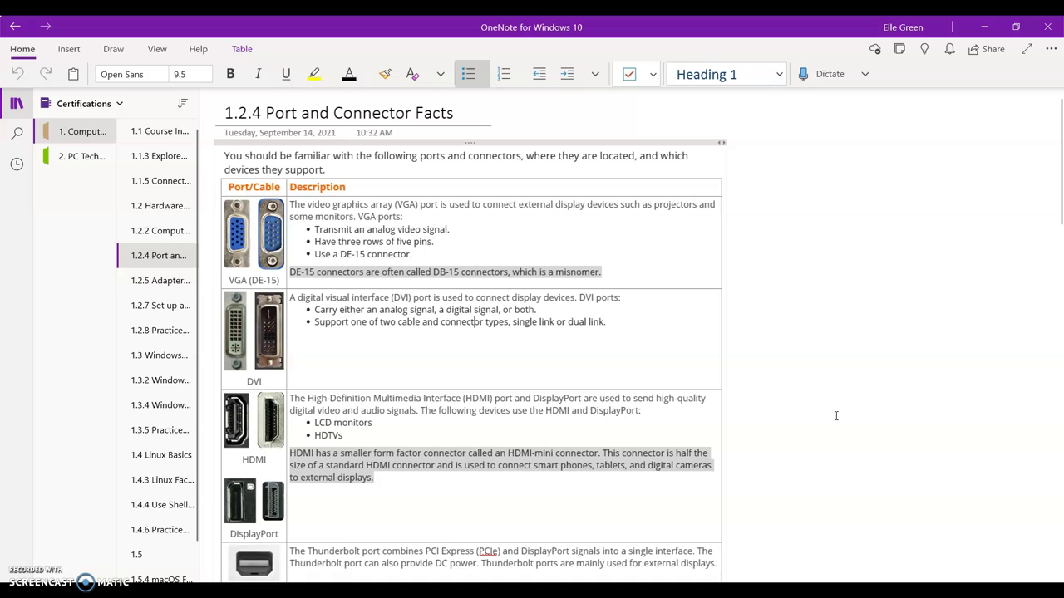
# Step: Step through pages 1.2.5, 1.2.7, 1.2.8 and 1.3 Windows Basics
pyautogui.click(184, 286)
pyautogui.click(170, 305)
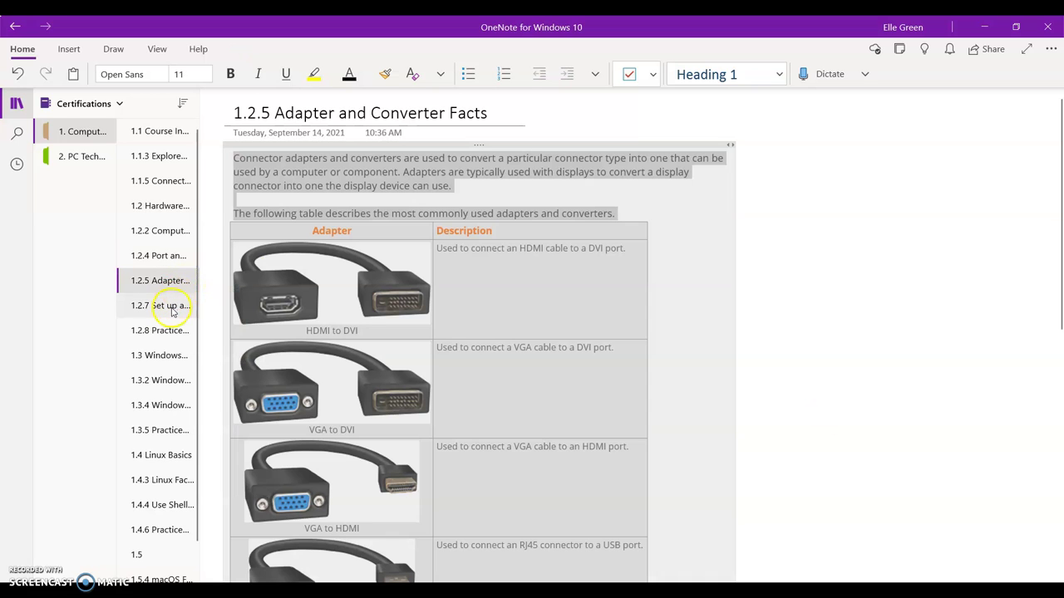
pyautogui.click(169, 331)
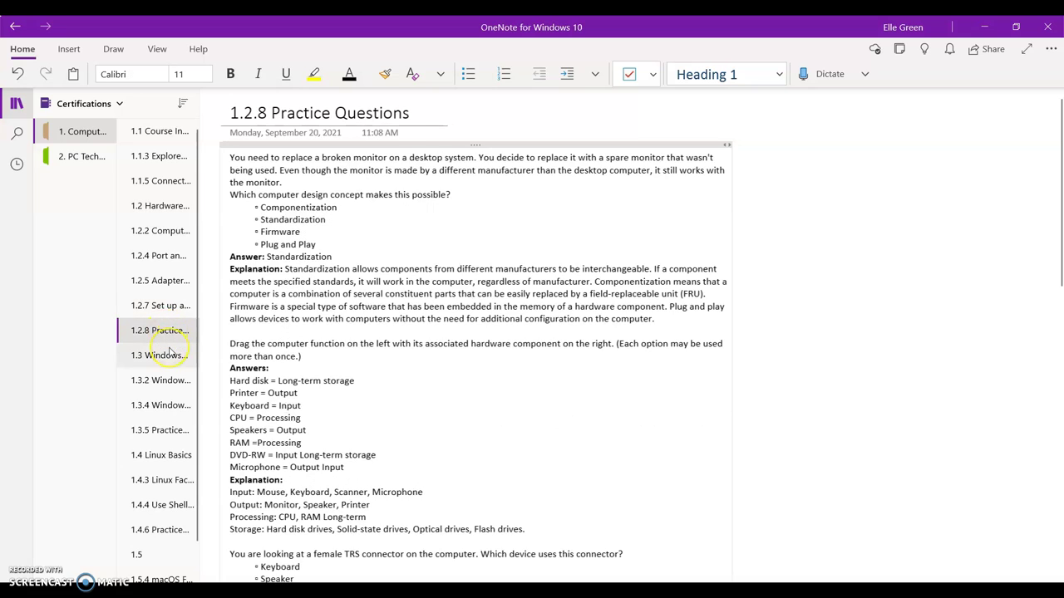
pyautogui.click(169, 355)
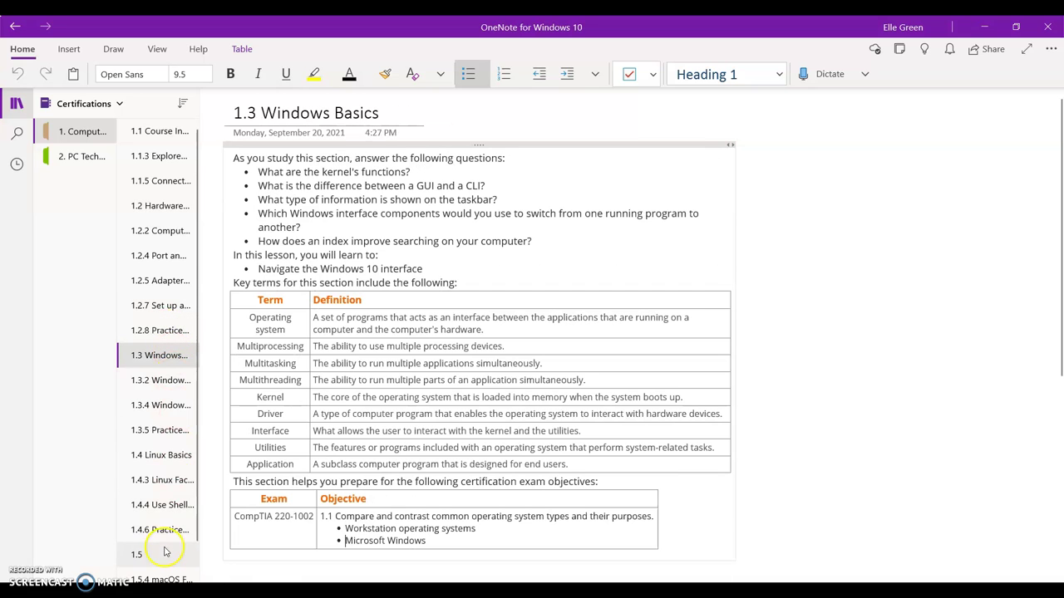
pyautogui.scroll(-1, 162, 546)
# Step: Visit the 1.5 Mac OS page and its 1.5.4 macOS Facts and 1.5.5 Practice Questions pages
pyautogui.click(139, 521)
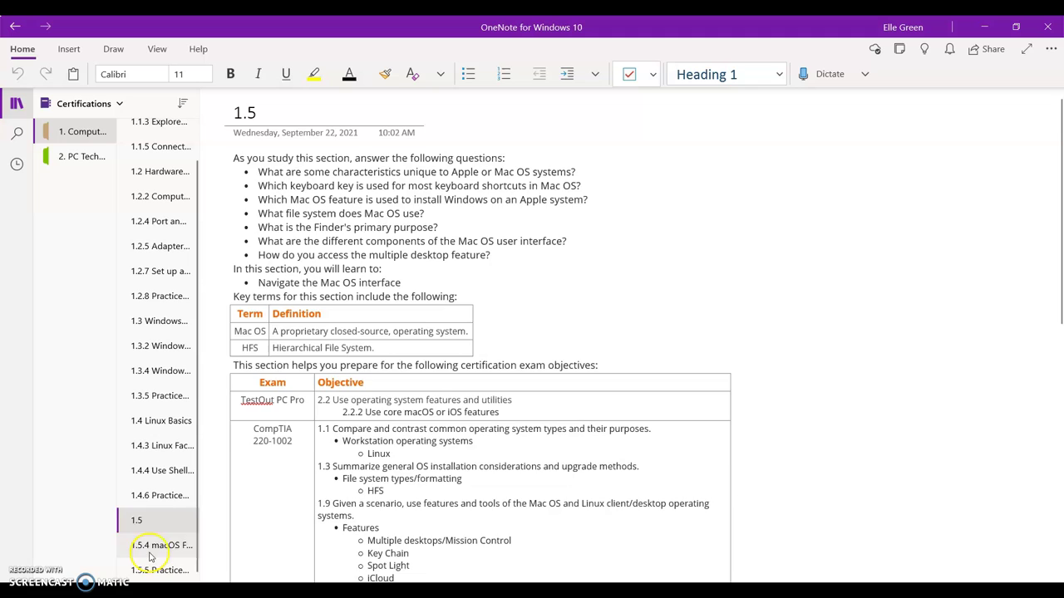
pyautogui.click(157, 546)
pyautogui.click(150, 570)
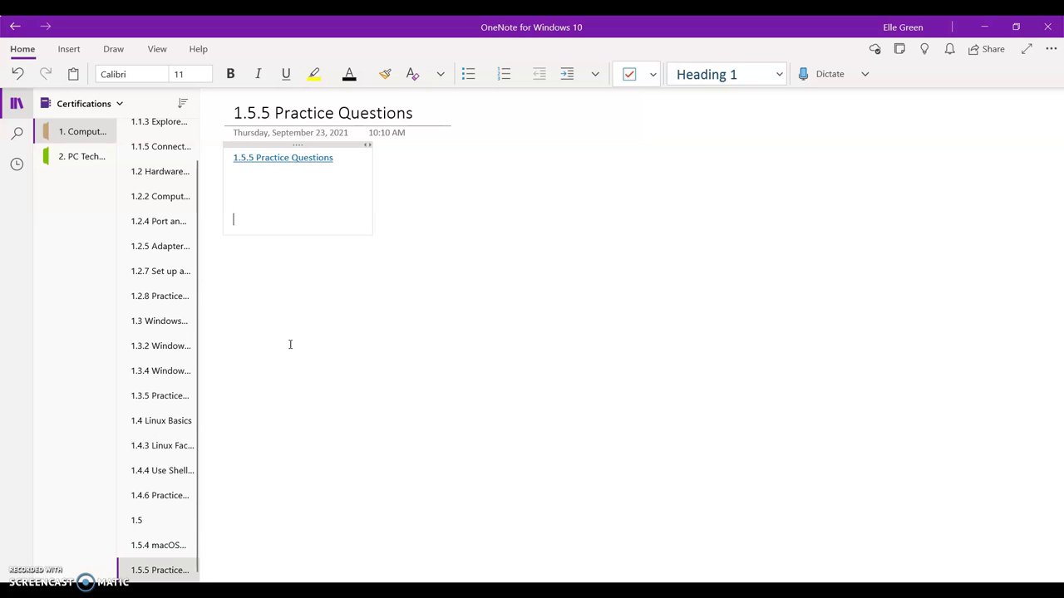
pyautogui.click(145, 542)
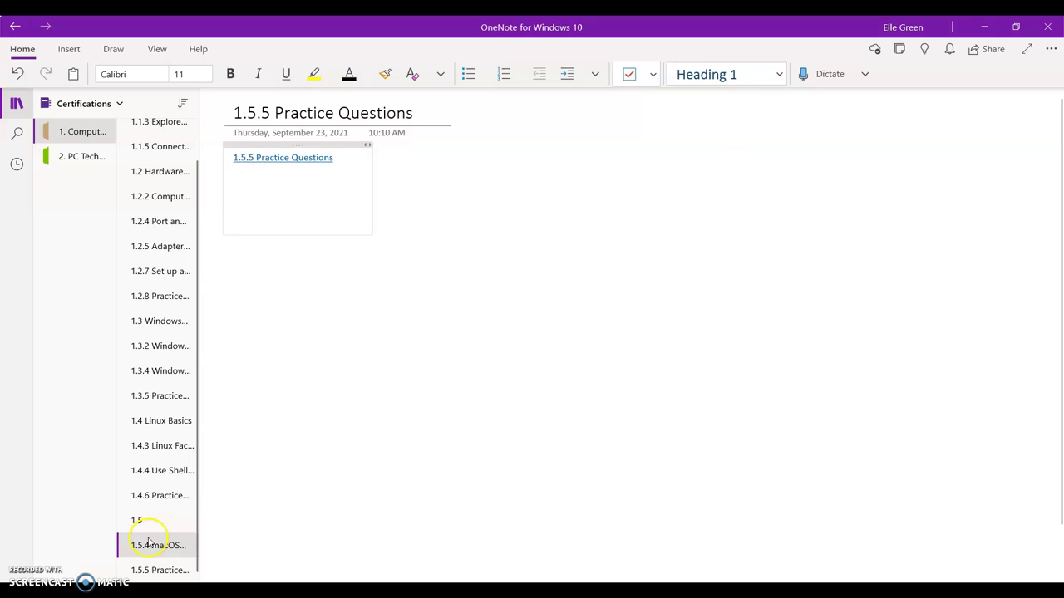
pyautogui.click(133, 520)
# Step: Check the 1.4.4 Use Shell Commands and 1.4.3 Linux Facts pages, ending on 1.4.6 Practice Questions
pyautogui.click(162, 493)
pyautogui.click(158, 470)
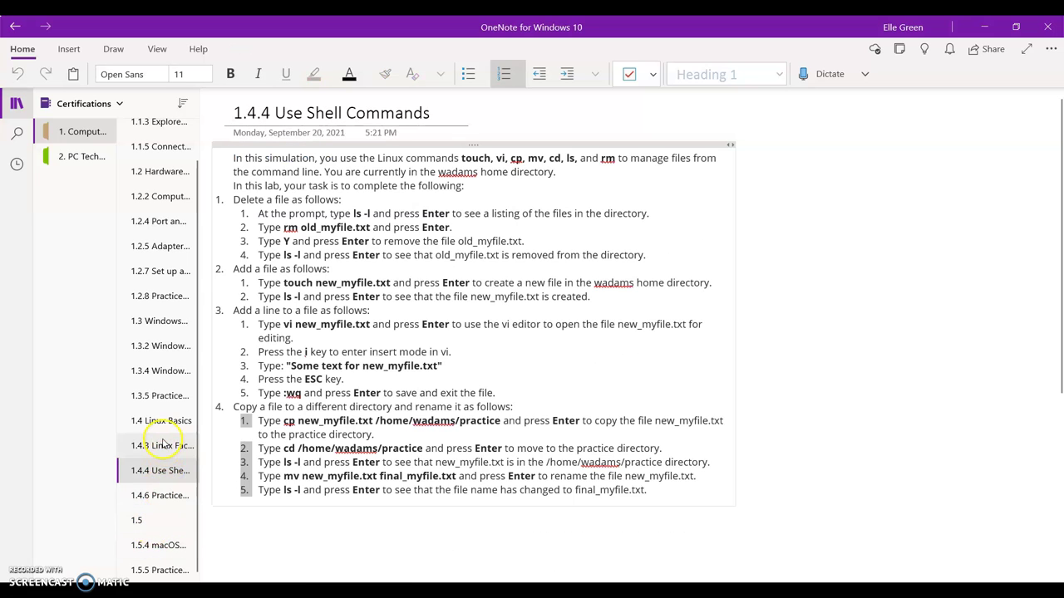
pyautogui.click(157, 445)
pyautogui.click(158, 479)
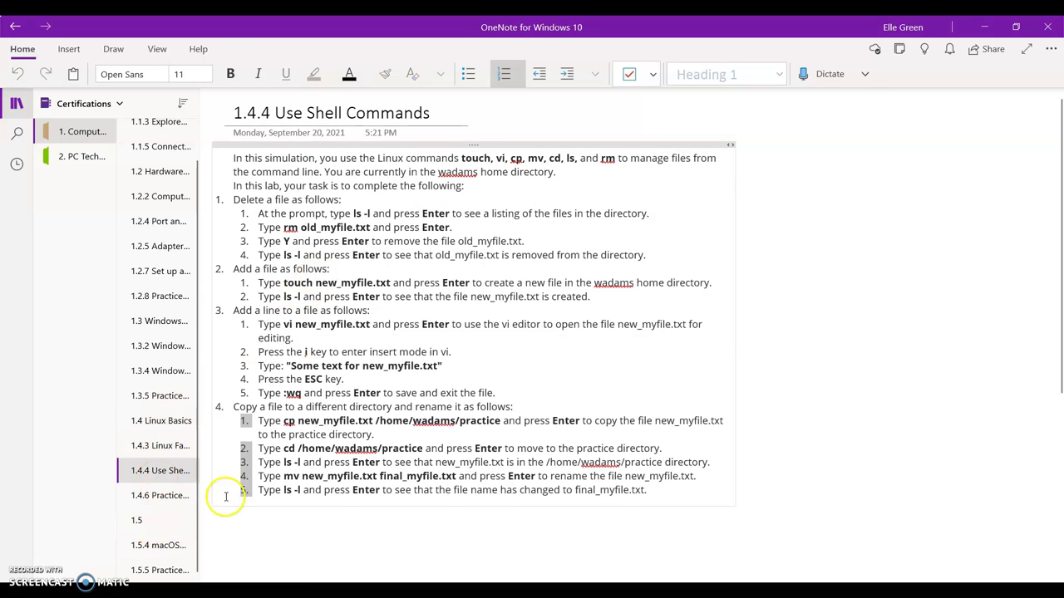
pyautogui.click(184, 495)
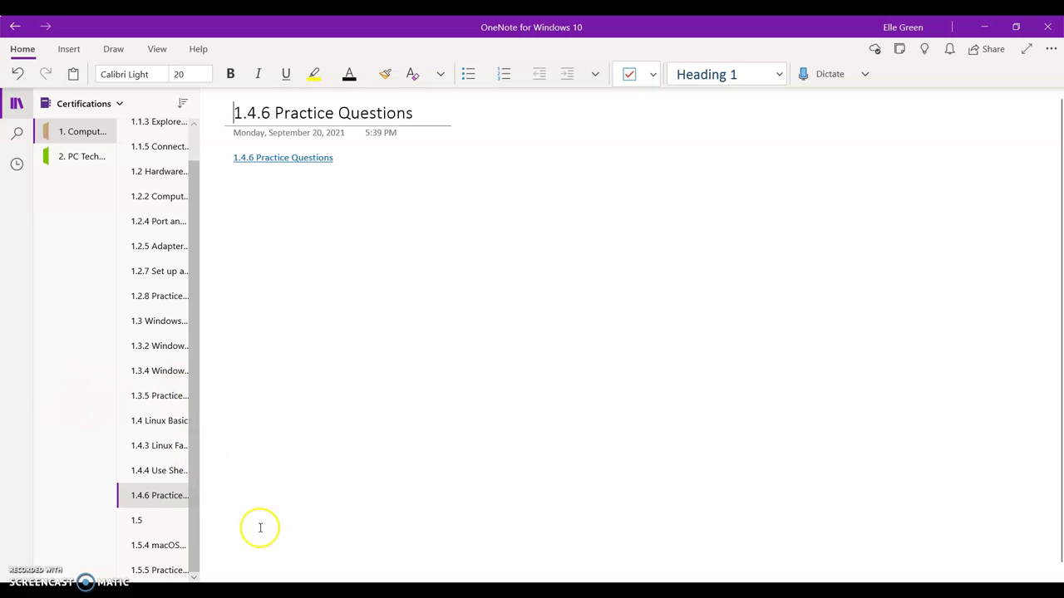
# Step: Dismiss the pop-up card on the 1.4.6 Practice Questions page and adjust the view
pyautogui.click(553, 475)
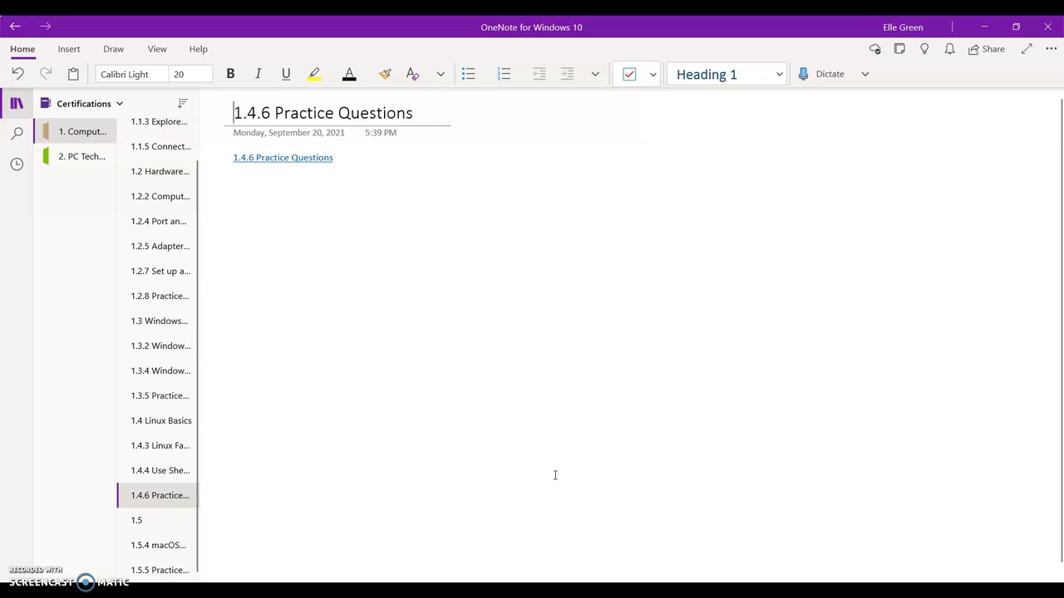
pyautogui.click(280, 562)
pyautogui.moveTo(292, 524); pyautogui.dragTo(324, 425)
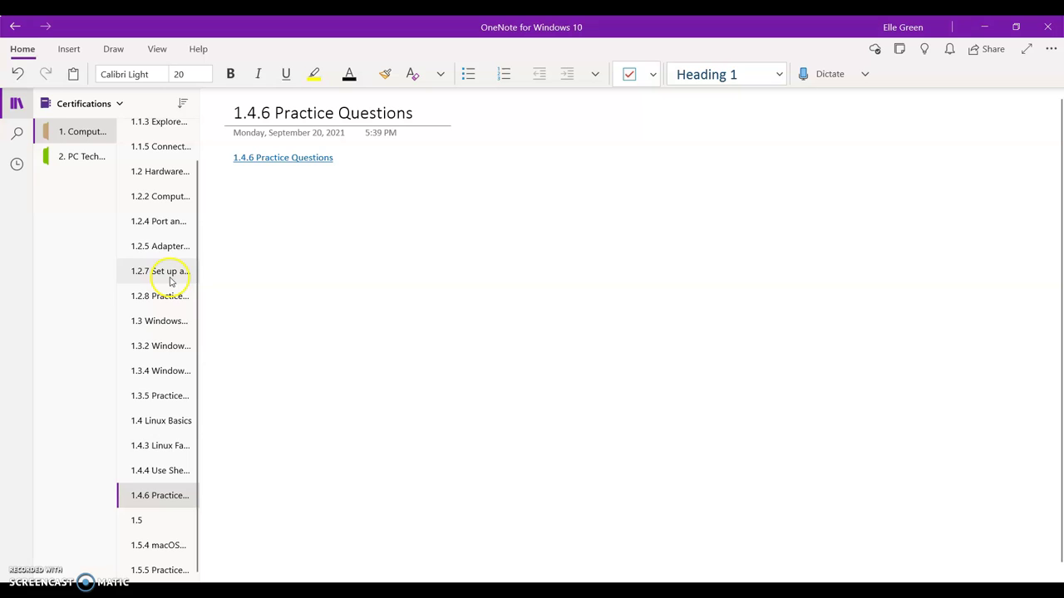
pyautogui.scroll(1, 138, 445)
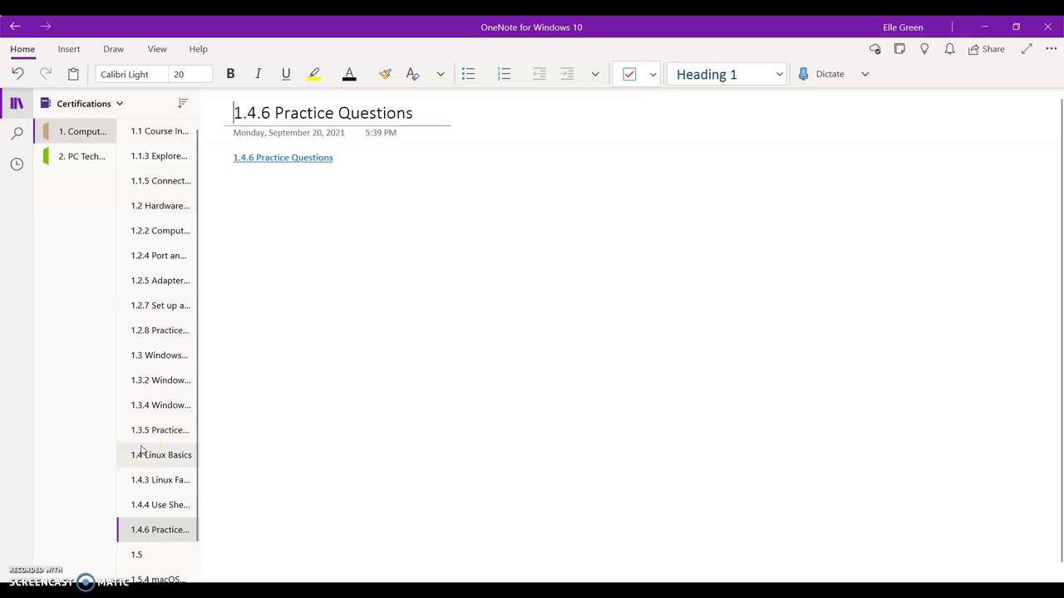
# Step: Switch to the 2. PC Technician Responsibilities section and step through pages 2.1, 2.1.2, 2.1.5 and 2.1.7
pyautogui.click(86, 163)
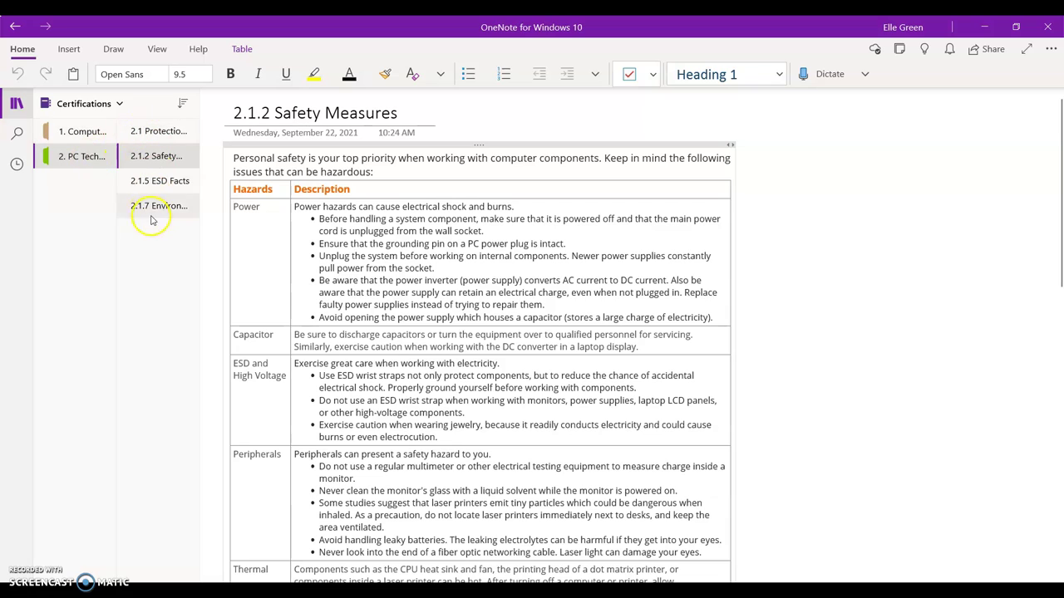
pyautogui.click(72, 163)
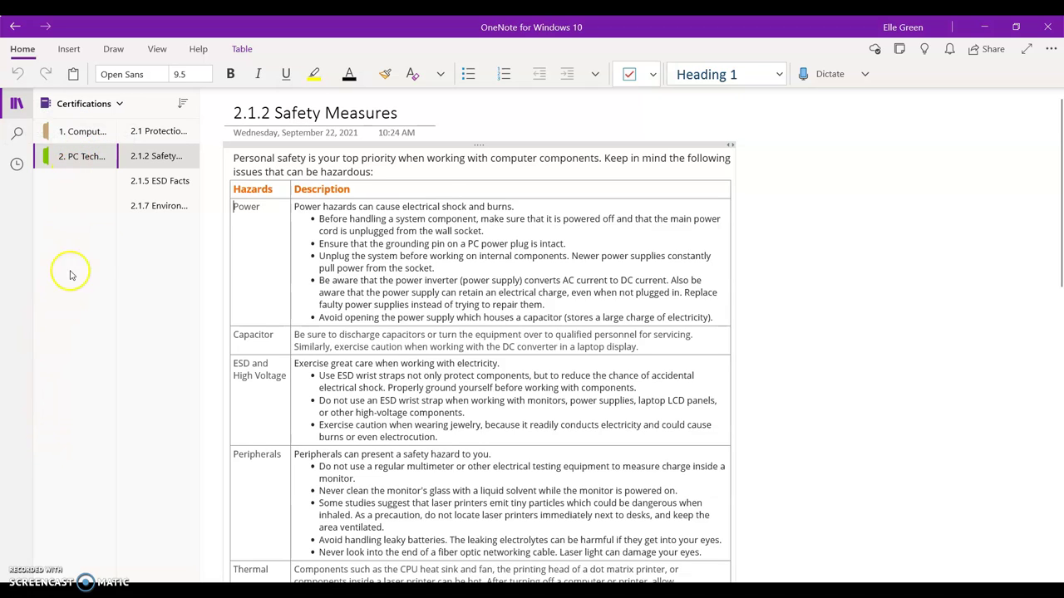
pyautogui.click(147, 130)
pyautogui.click(154, 156)
pyautogui.click(158, 180)
pyautogui.click(158, 205)
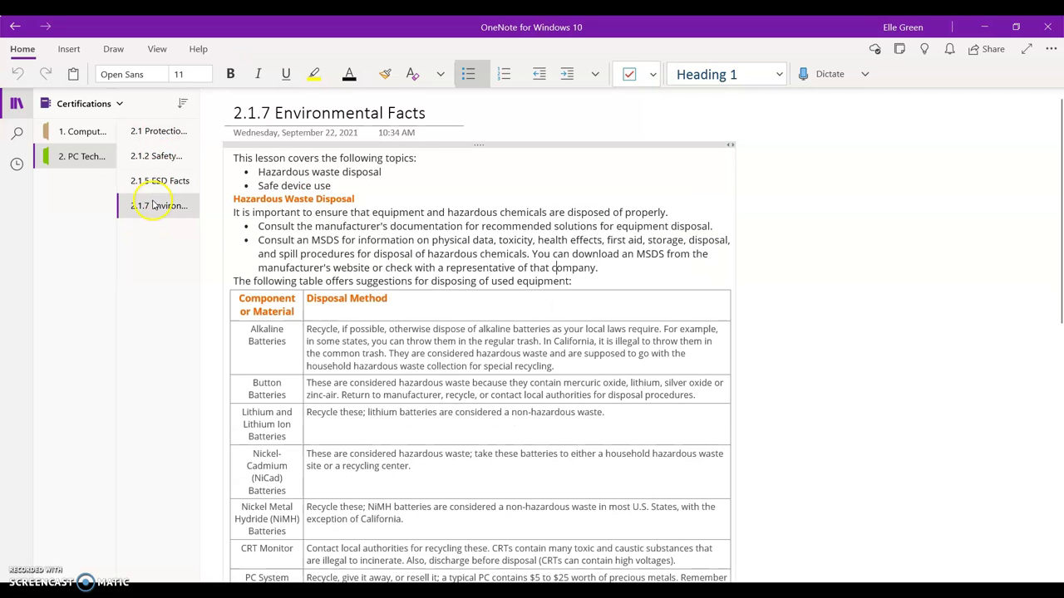
pyautogui.click(64, 484)
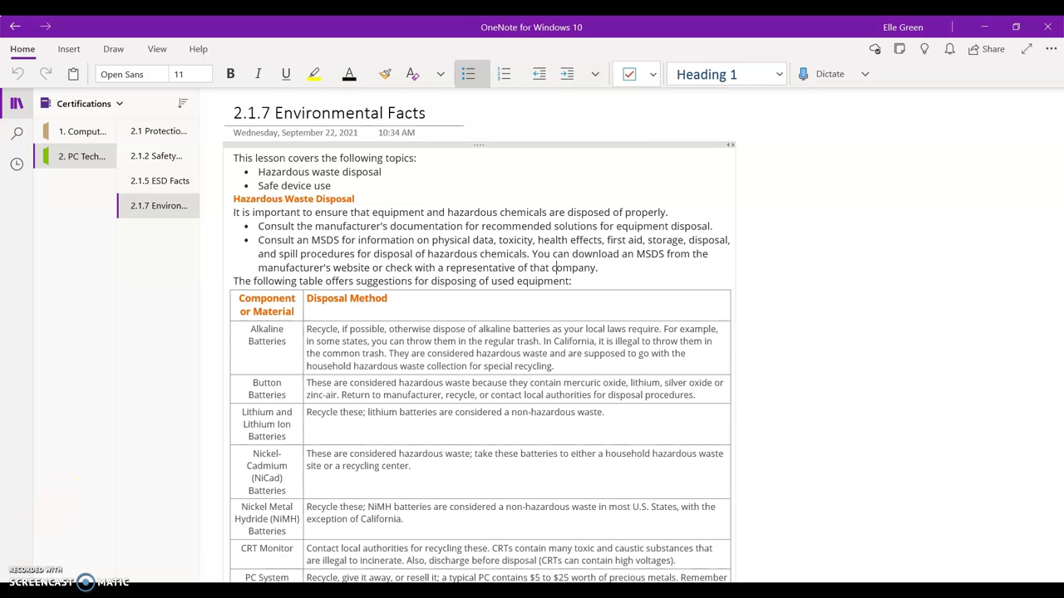